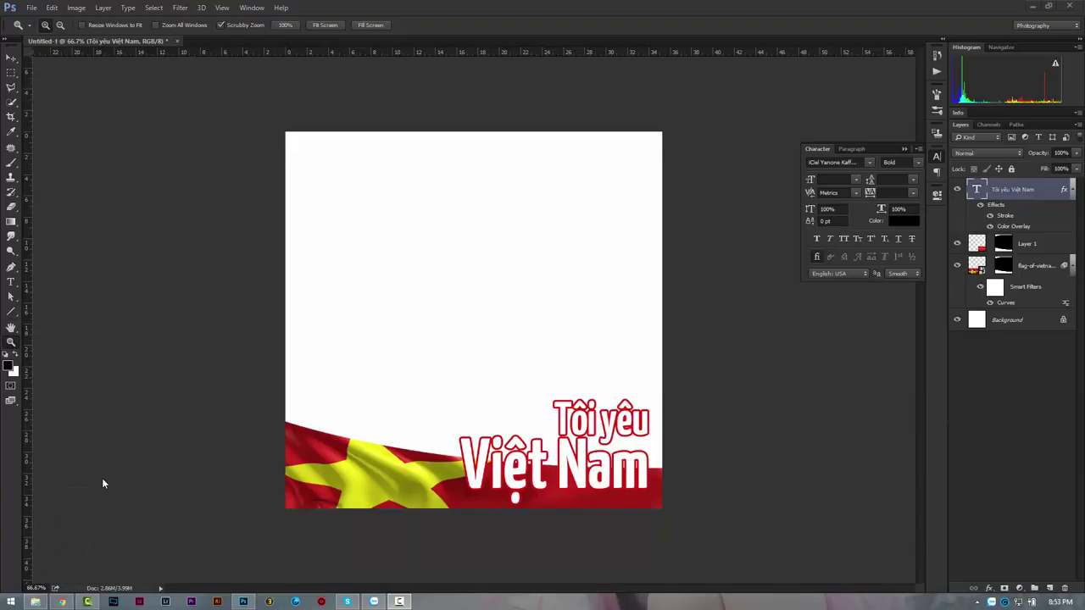
- Switch from Photoshop to the Facebook news feed in Chrome
{"action": "left_click", "coordinate": [62, 602]}
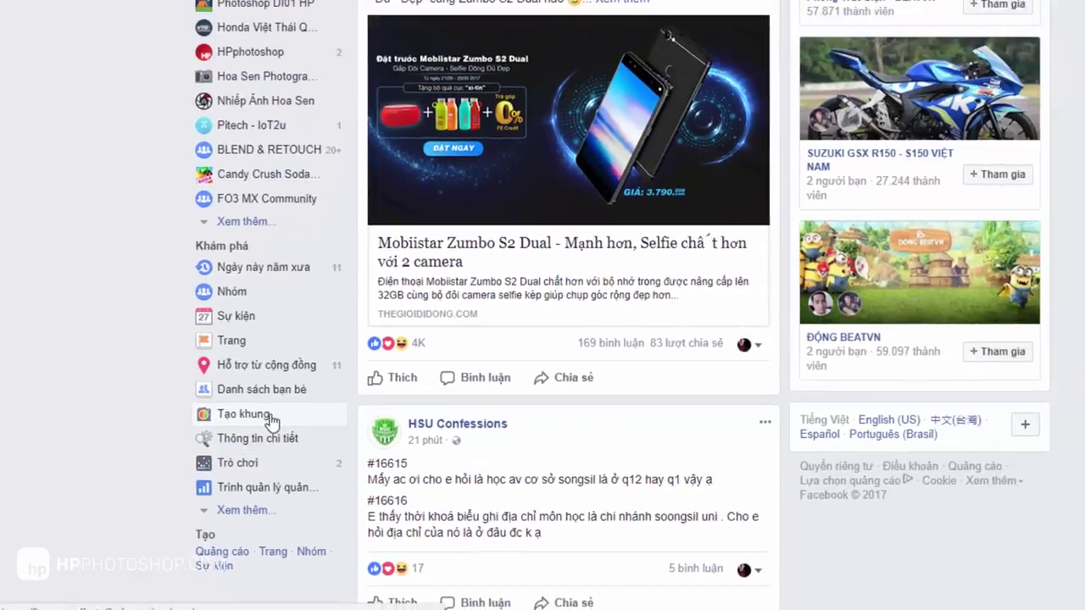
- Go to Facebook's Tạo khung section and start a new Frame Studio frame
{"action": "left_click", "coordinate": [271, 421]}
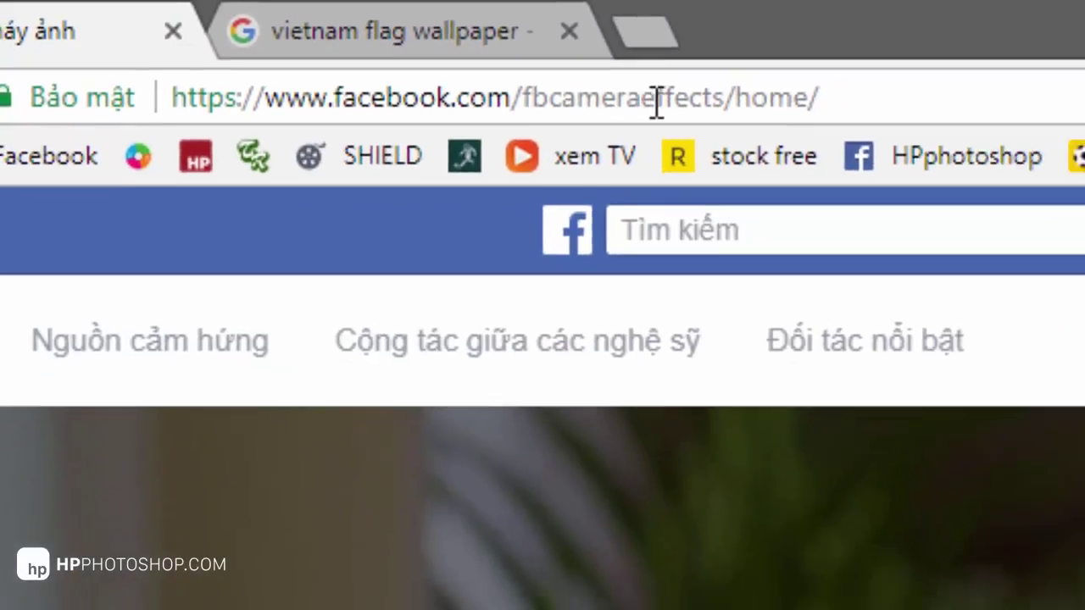
{"action": "scroll", "coordinate": [106, 304], "scroll_direction": "down", "scroll_amount": 5}
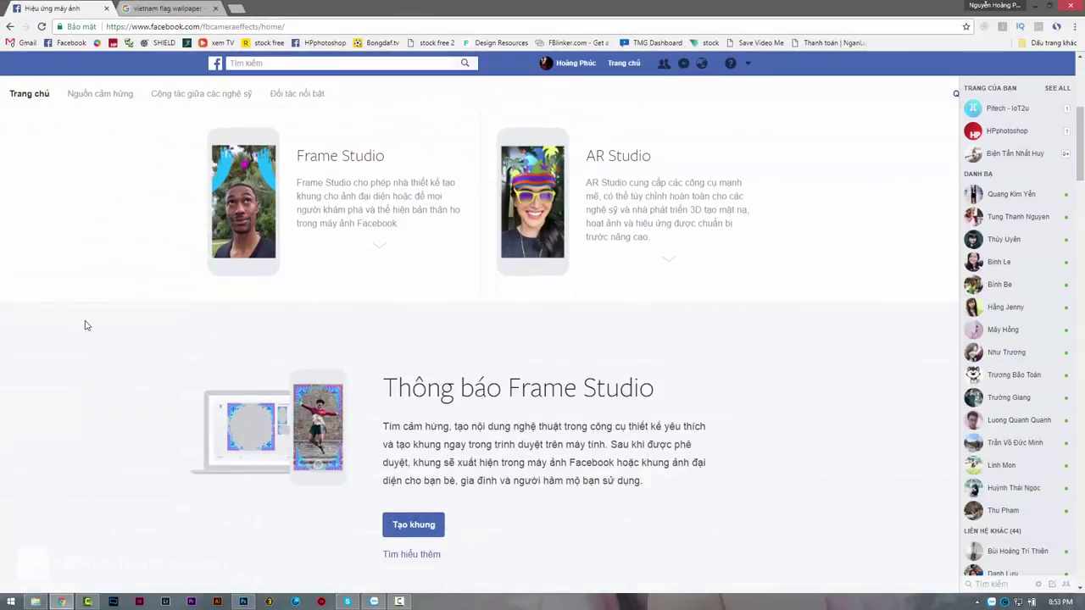
{"action": "scroll", "coordinate": [89, 324], "scroll_direction": "down", "scroll_amount": 2}
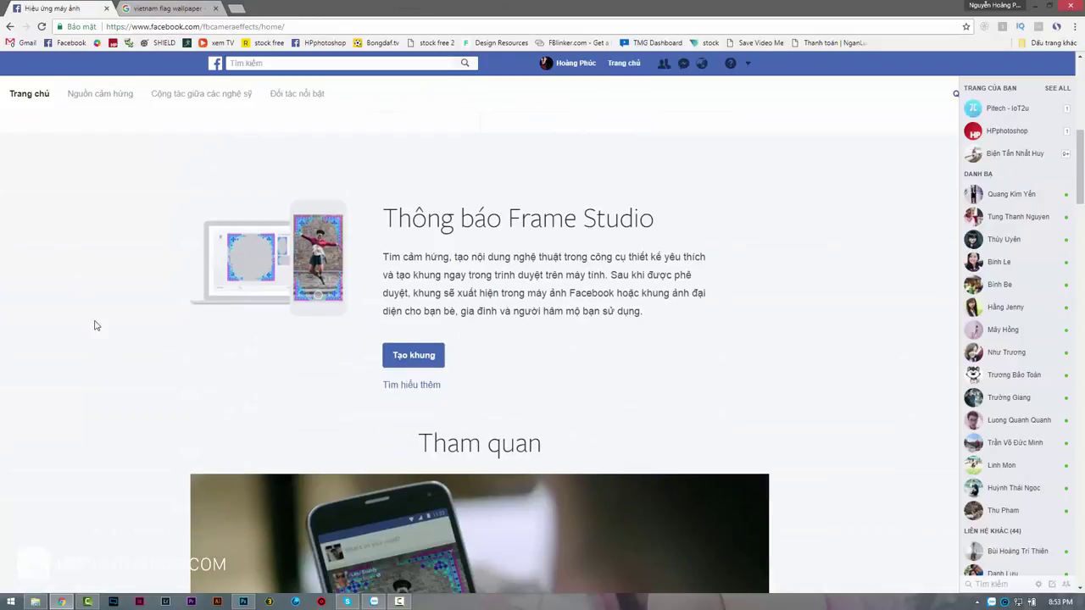
{"action": "left_click", "coordinate": [424, 362]}
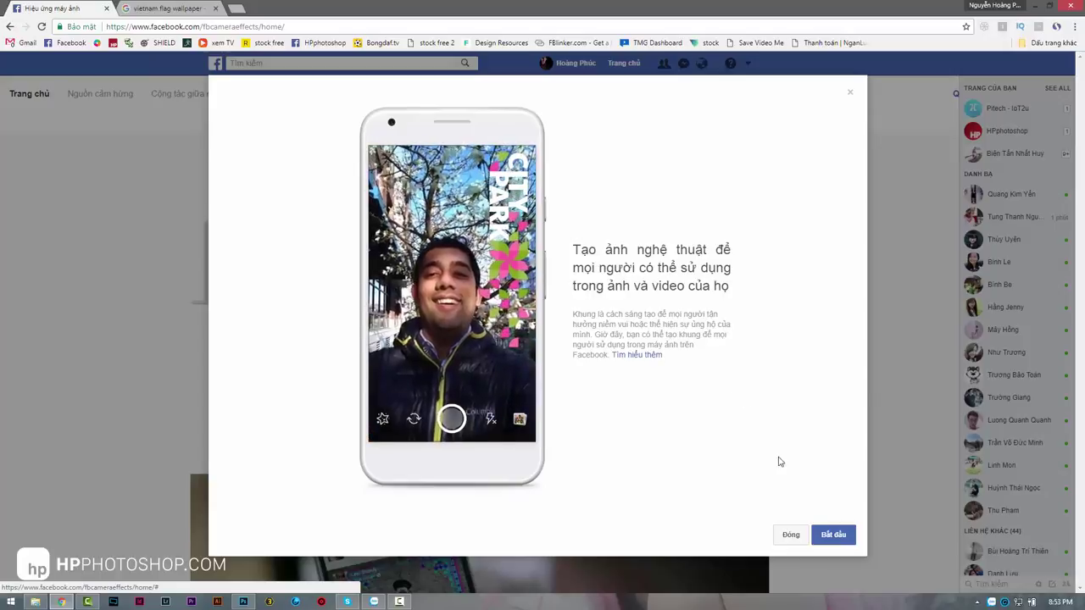
- Begin the Frame Studio setup and choose HPphotoshop as the frame's owner
{"action": "left_click", "coordinate": [824, 539]}
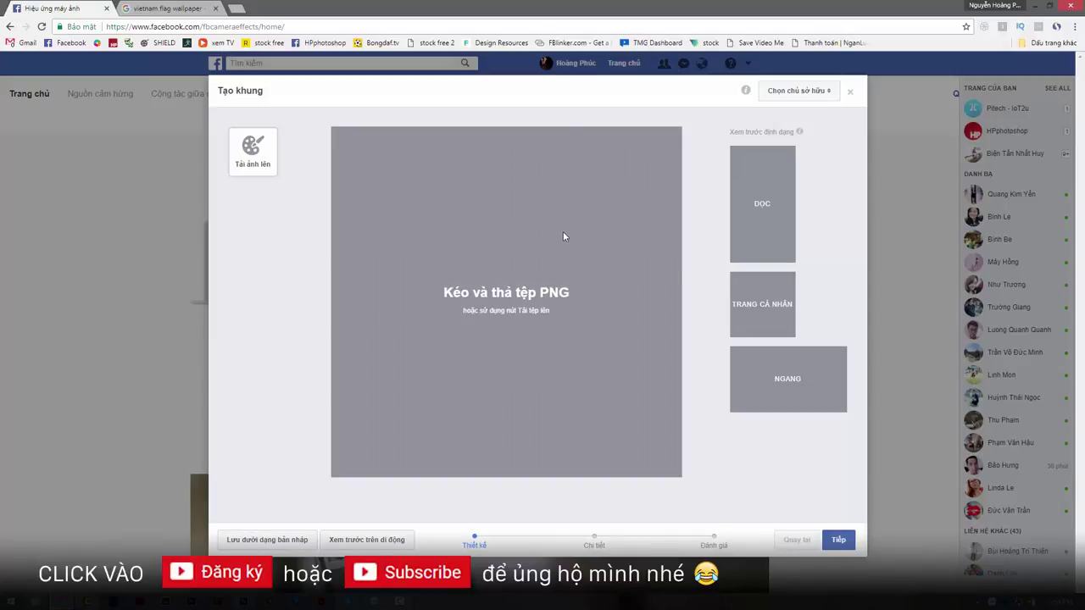
{"action": "left_click", "coordinate": [819, 95]}
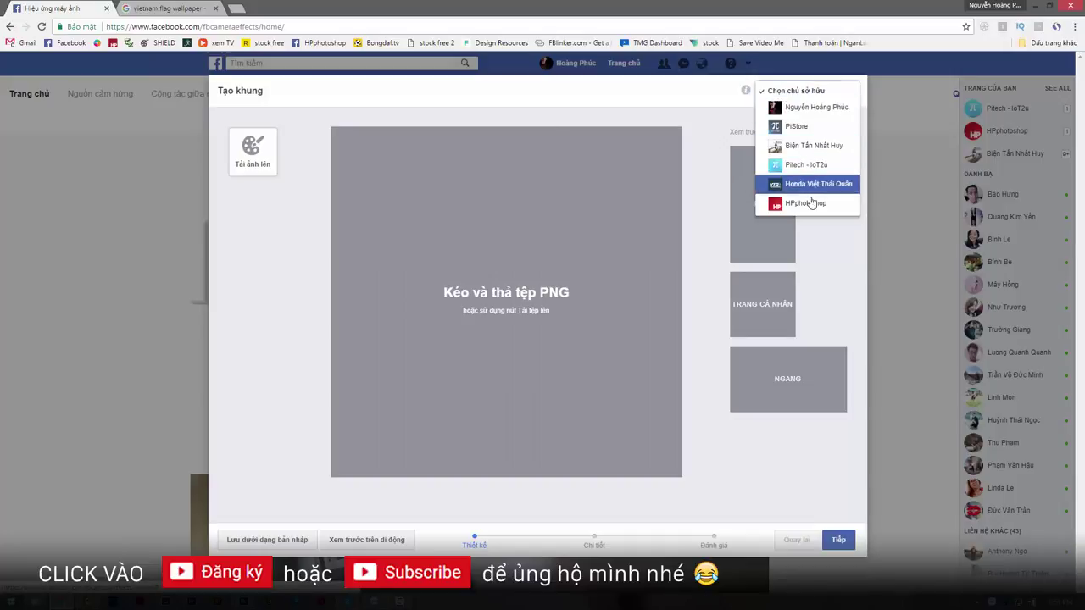
{"action": "left_click", "coordinate": [805, 203]}
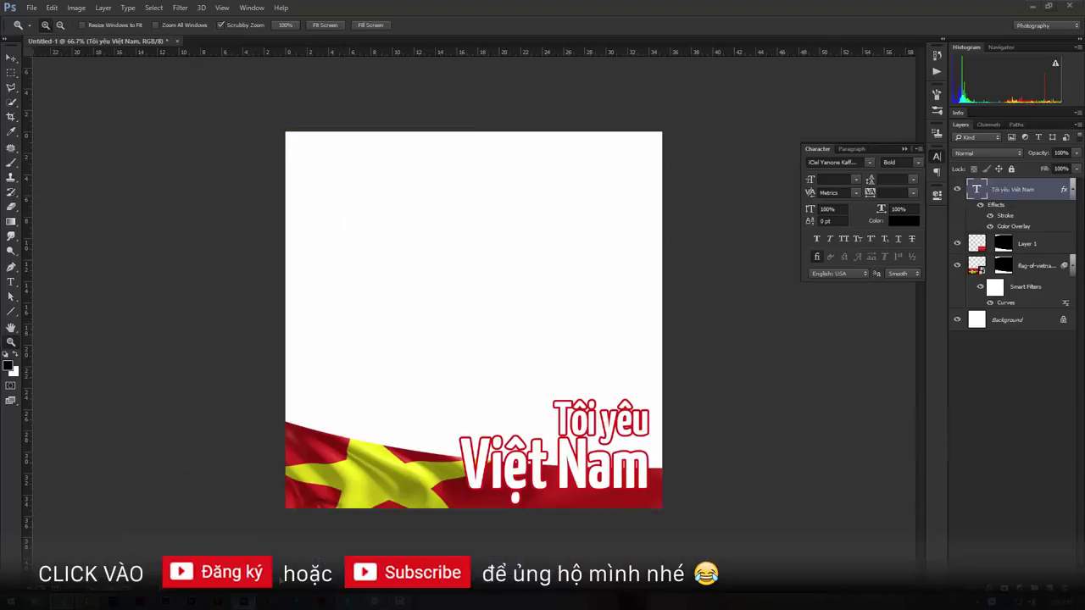
- Zoom the Photoshop canvas out and back in to inspect the flag design
{"action": "left_click_drag", "start_coordinate": [442, 268], "coordinate": [463, 289]}
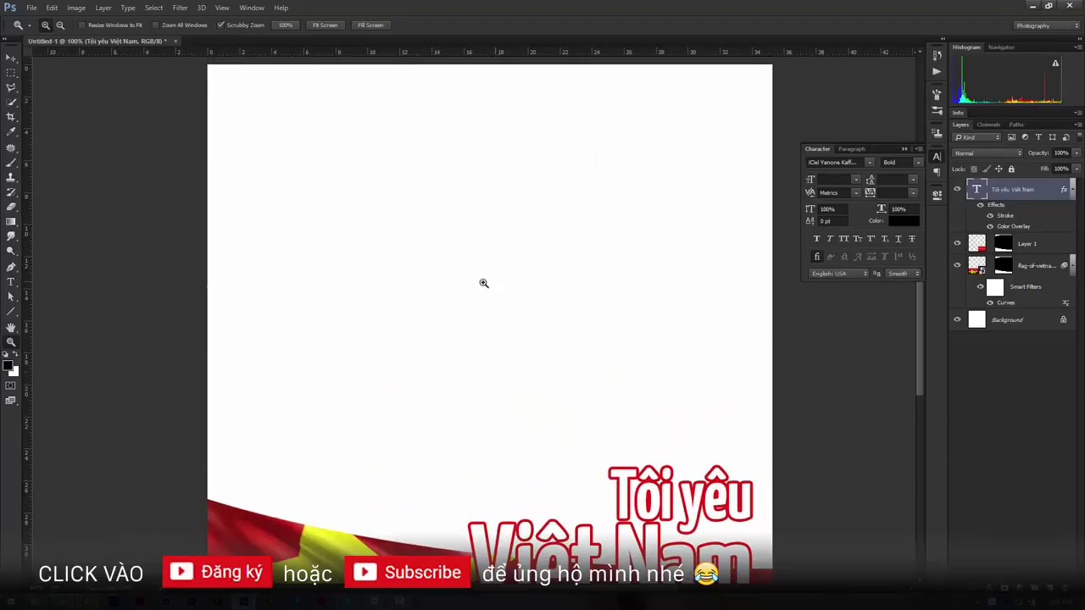
{"action": "left_click_drag", "start_coordinate": [488, 346], "coordinate": [641, 309]}
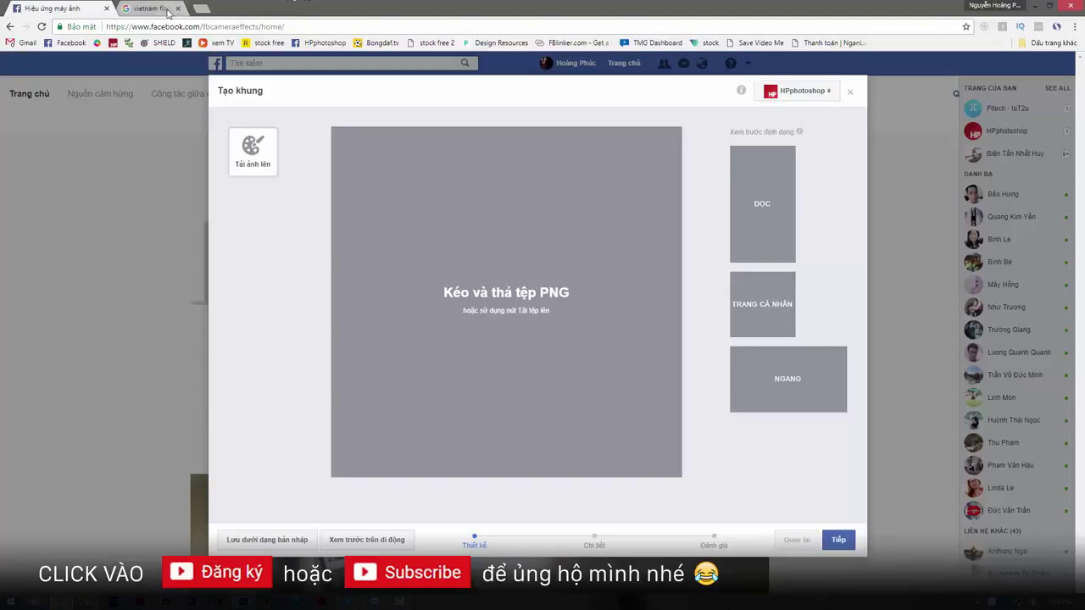
- Search Google Images for 'frame png' in a new tab
{"action": "left_click", "coordinate": [133, 10]}
{"action": "type", "text": "images"}
{"action": "key", "text": "Return"}
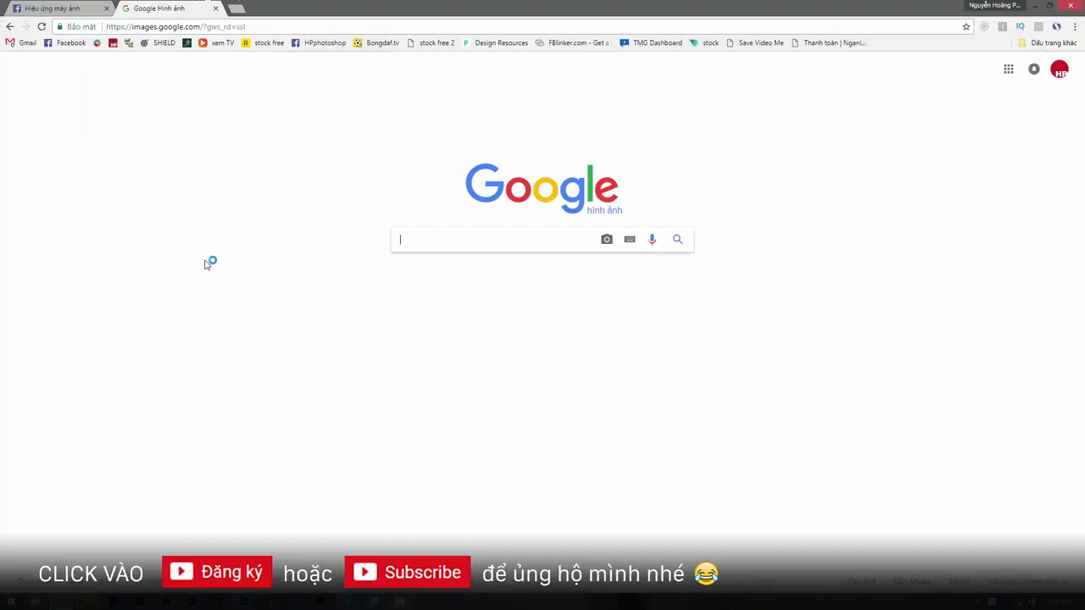
{"action": "type", "text": "frame png"}
{"action": "key", "text": "Return"}
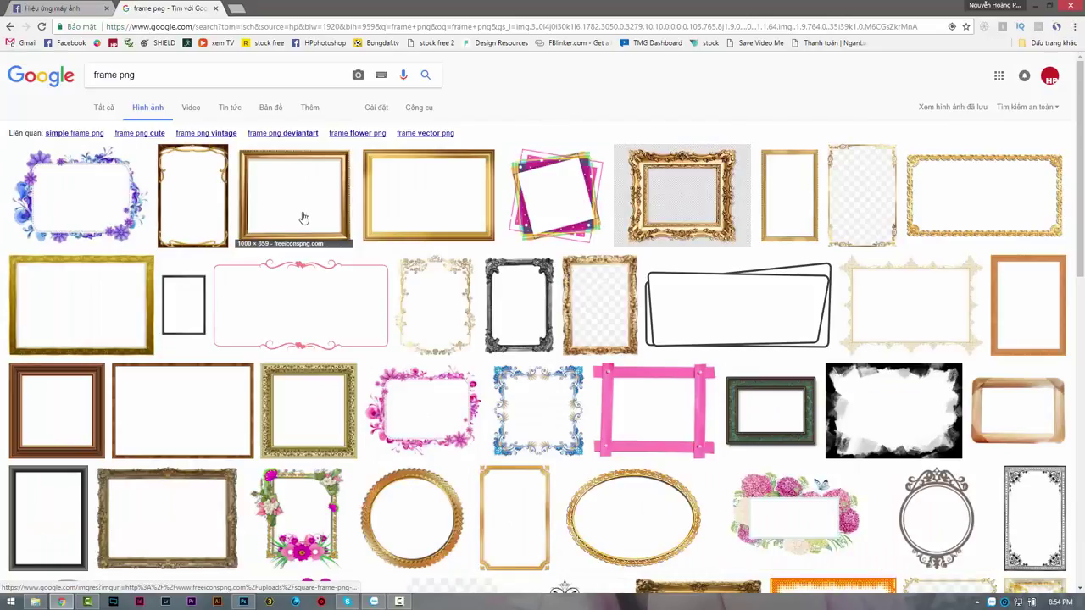
- Preview the transparent gold square frame result, then return to Photoshop
{"action": "left_click", "coordinate": [303, 216]}
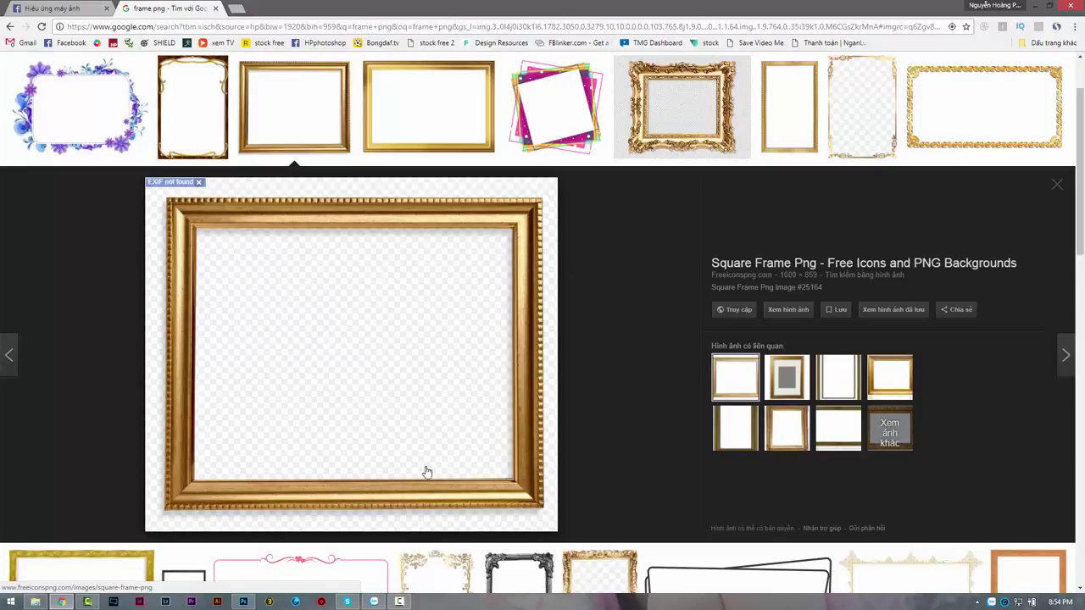
{"action": "scroll", "coordinate": [310, 386], "scroll_direction": "down", "scroll_amount": 2}
{"action": "scroll", "coordinate": [311, 388], "scroll_direction": "up", "scroll_amount": 3}
{"action": "scroll", "coordinate": [312, 387], "scroll_direction": "down", "scroll_amount": 3}
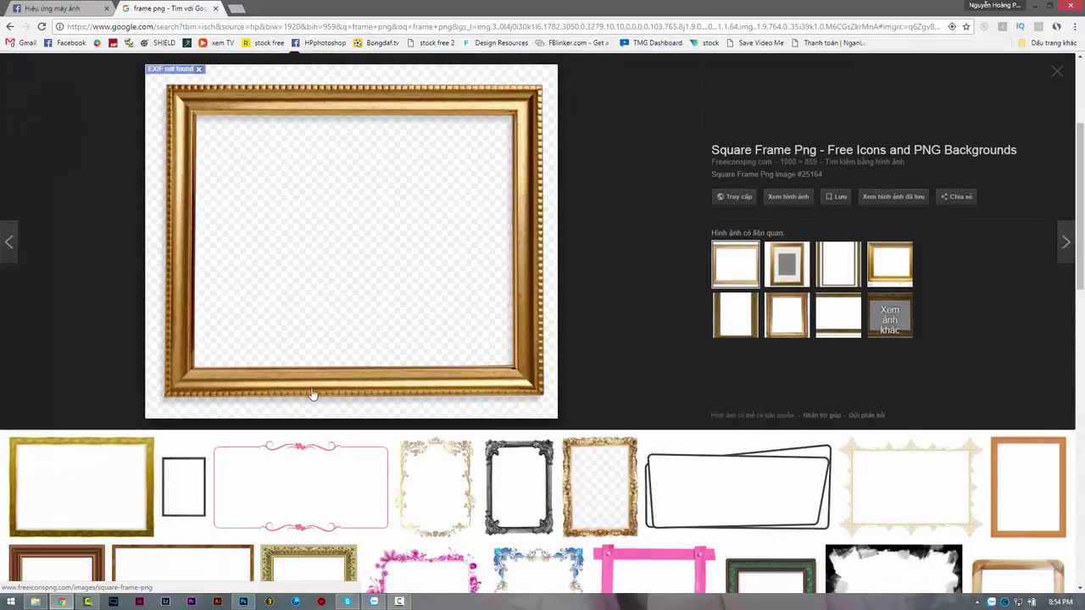
{"action": "left_click", "coordinate": [244, 601]}
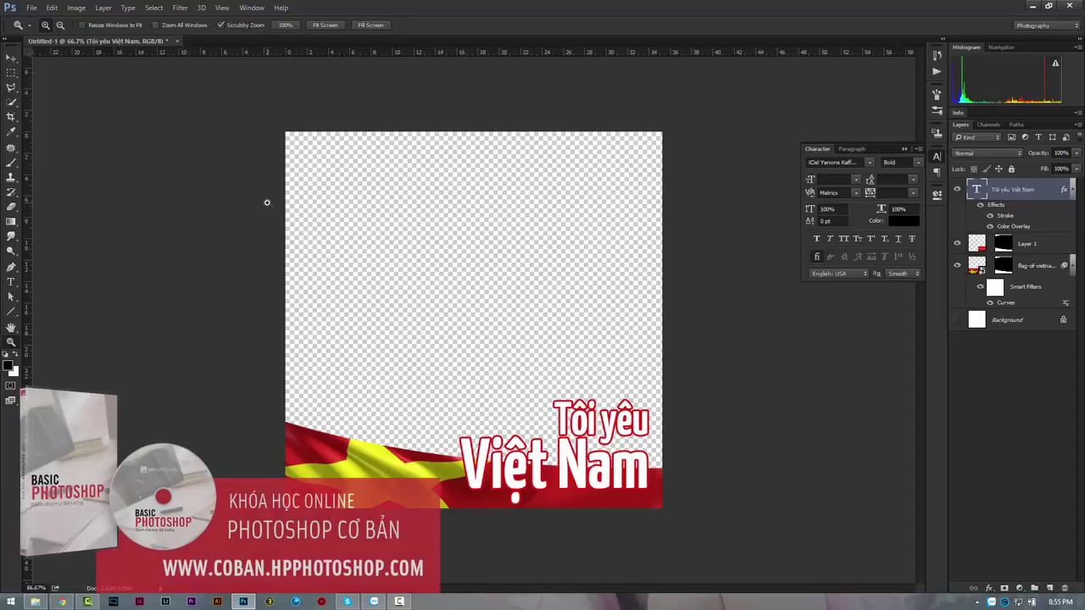
- Verify the 1000 × 1000 px size and save the design to the Desktop as khung.png
{"action": "key", "text": "ctrl+alt+i"}
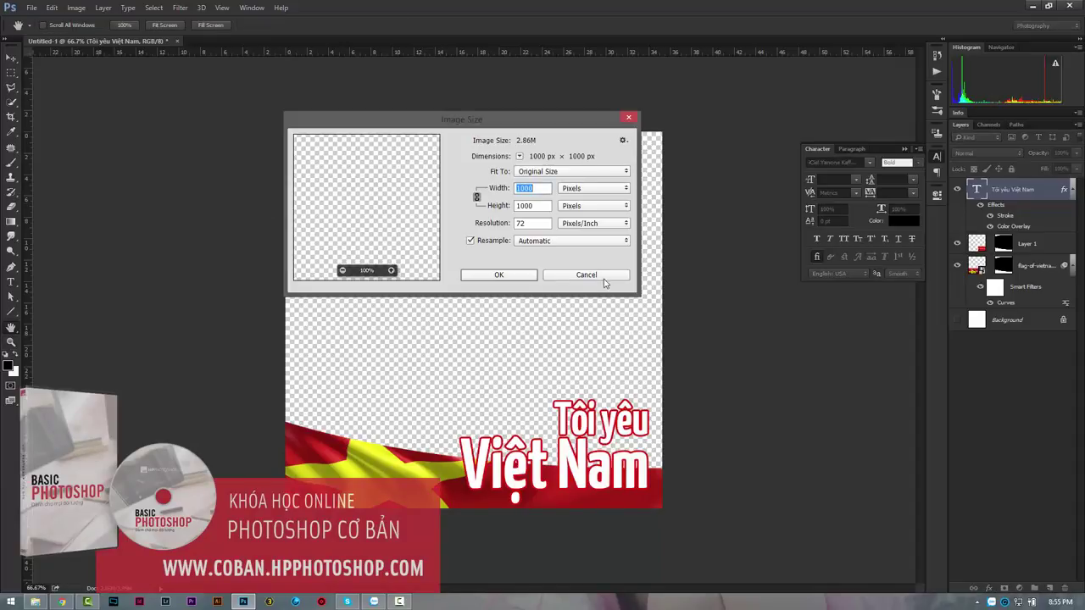
{"action": "left_click", "coordinate": [604, 279]}
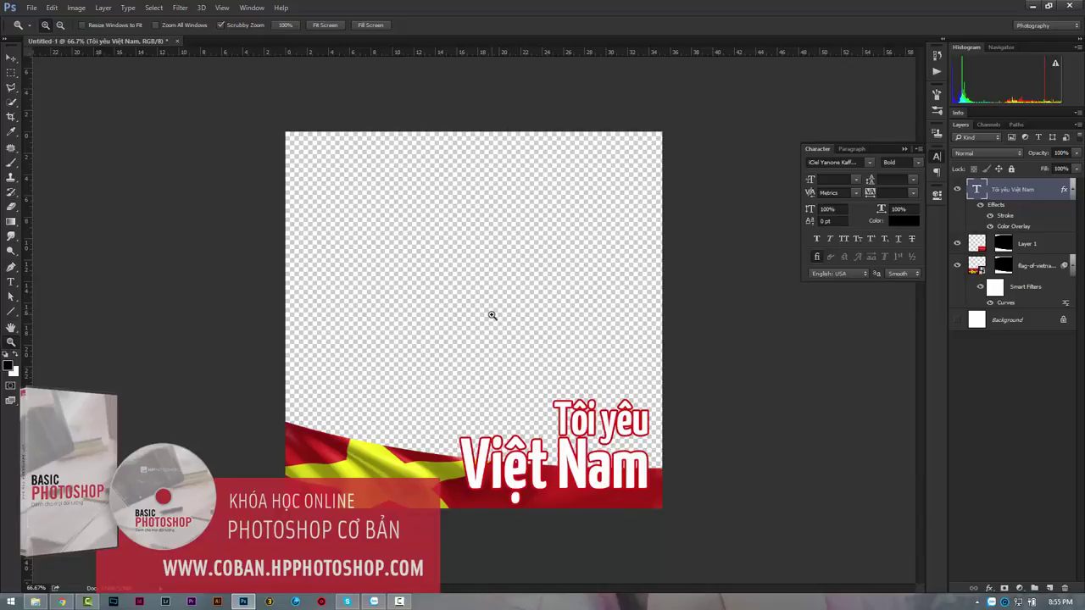
{"action": "key", "text": "ctrl+s"}
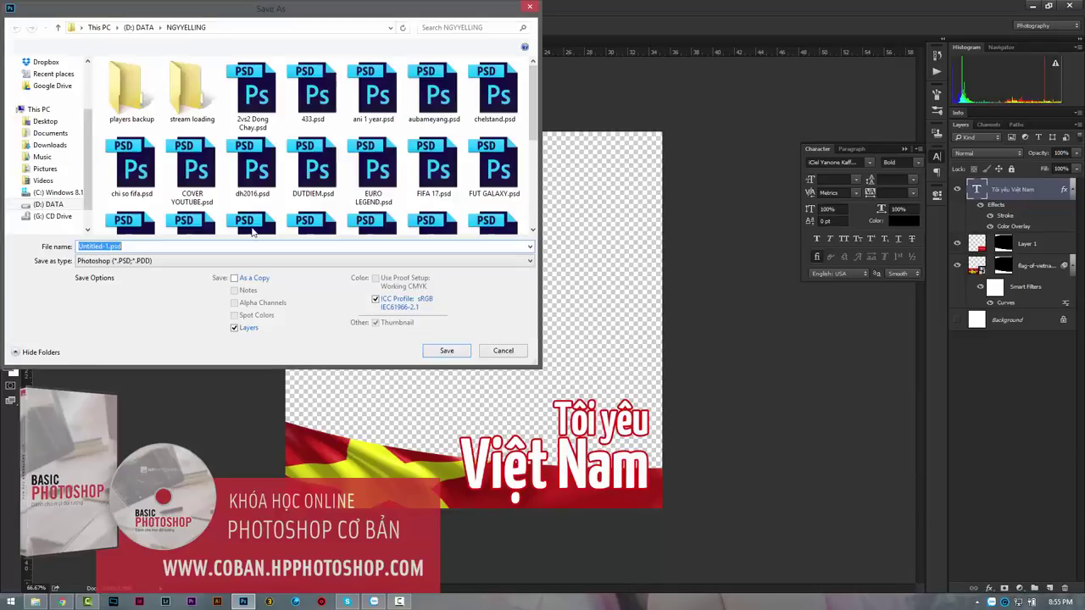
{"action": "left_click", "coordinate": [45, 121]}
{"action": "left_click", "coordinate": [141, 261]}
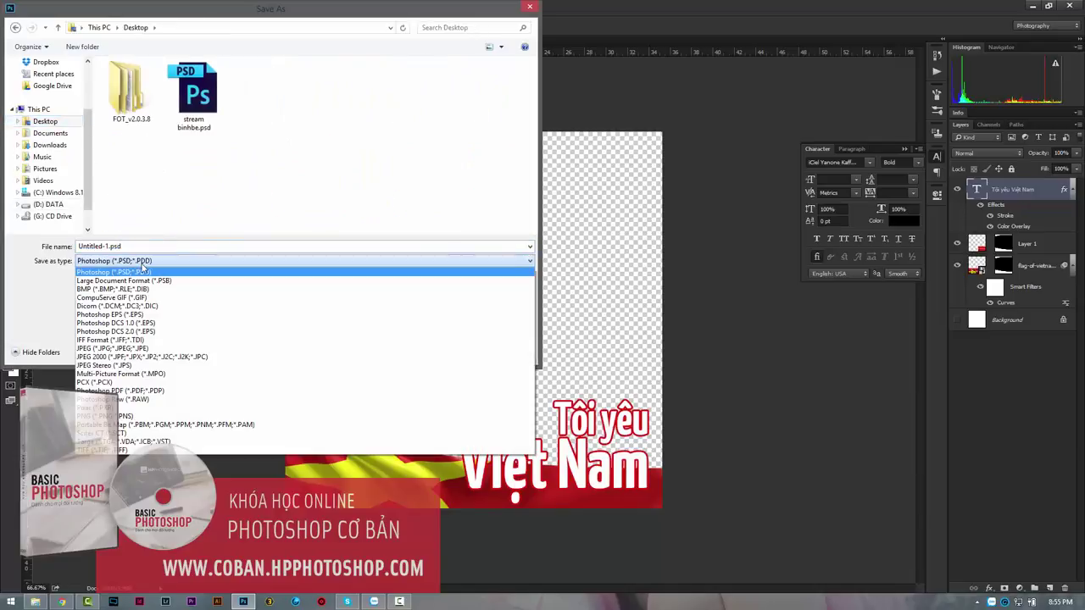
{"action": "left_click", "coordinate": [135, 393]}
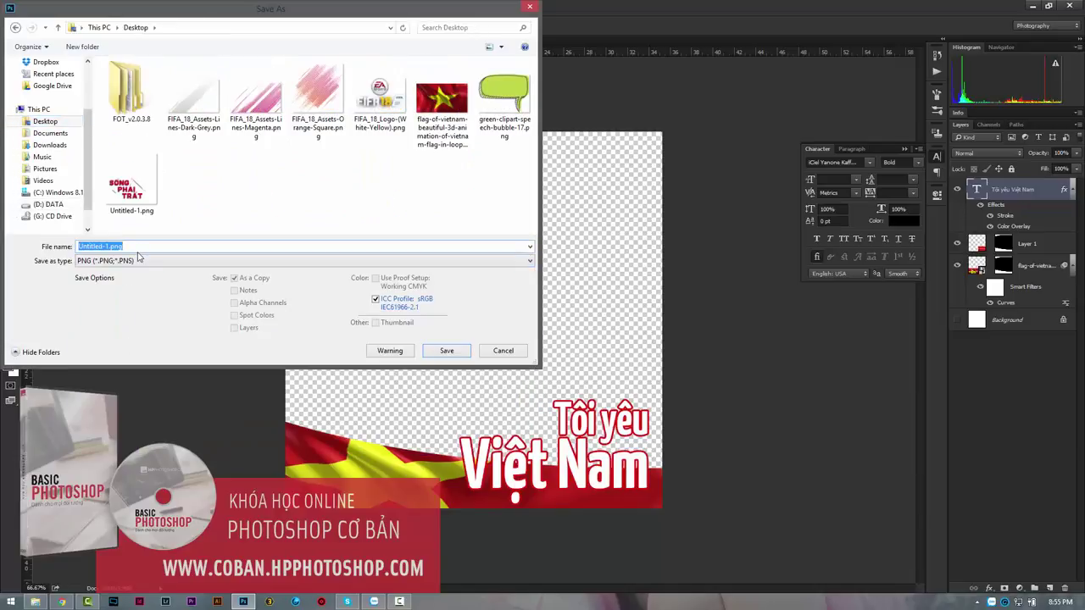
{"action": "type", "text": "khung"}
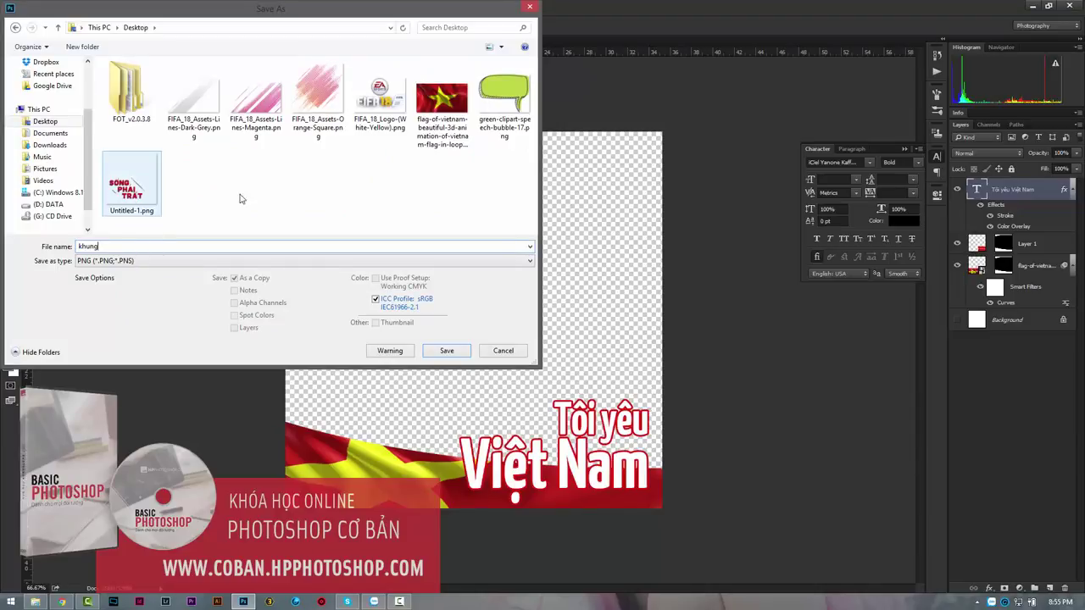
{"action": "left_click", "coordinate": [452, 358]}
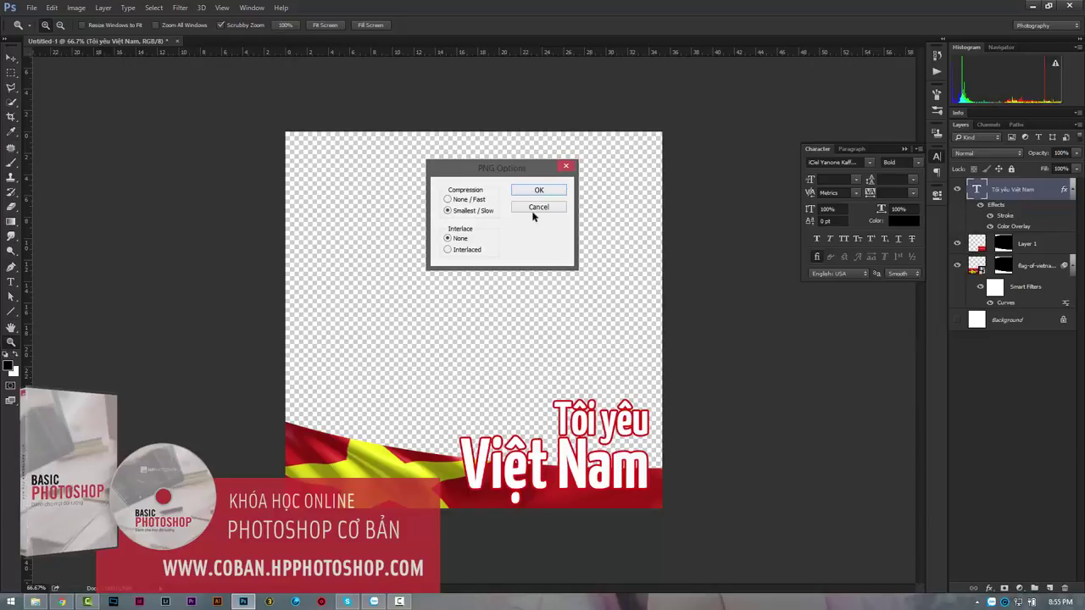
{"action": "left_click", "coordinate": [544, 187]}
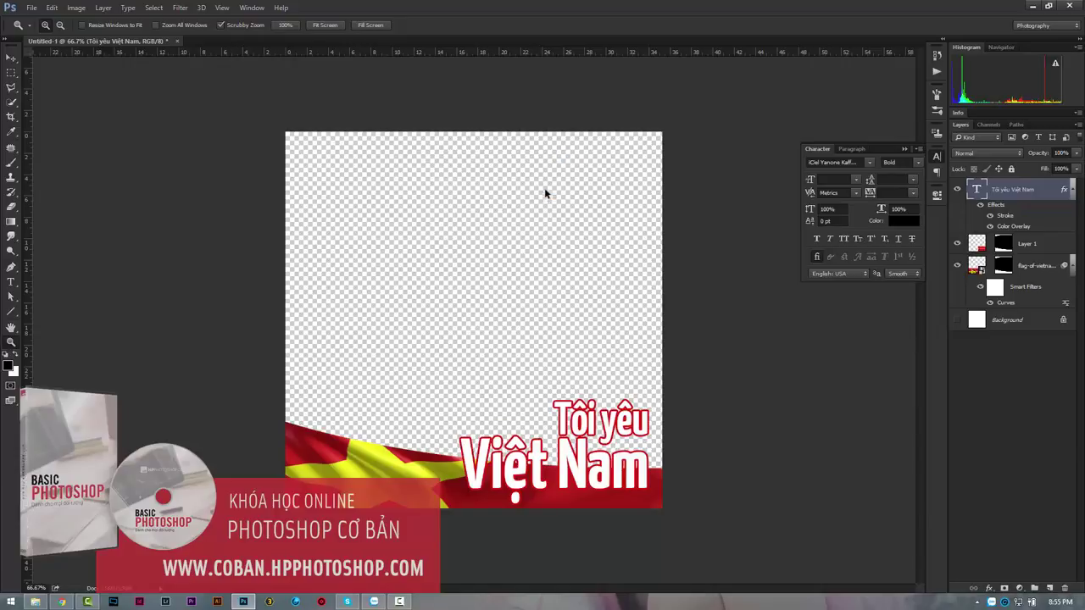
{"action": "left_click", "coordinate": [61, 602]}
- Upload khung.png from the Desktop as the Frame Studio frame artwork
{"action": "left_click", "coordinate": [59, 8]}
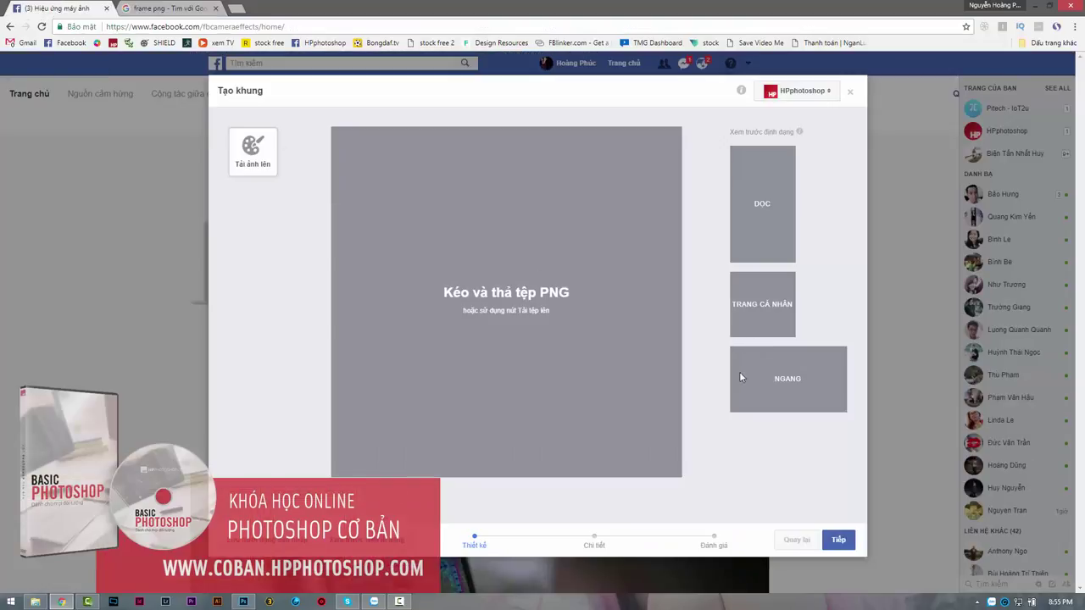
{"action": "left_click", "coordinate": [266, 161]}
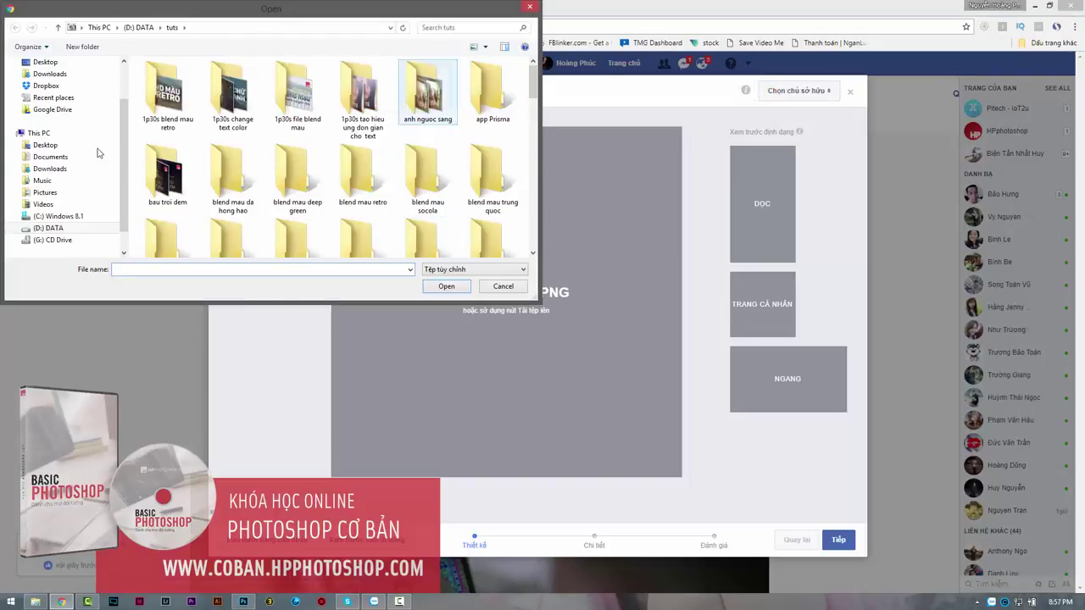
{"action": "left_click", "coordinate": [46, 145]}
{"action": "left_click", "coordinate": [377, 202]}
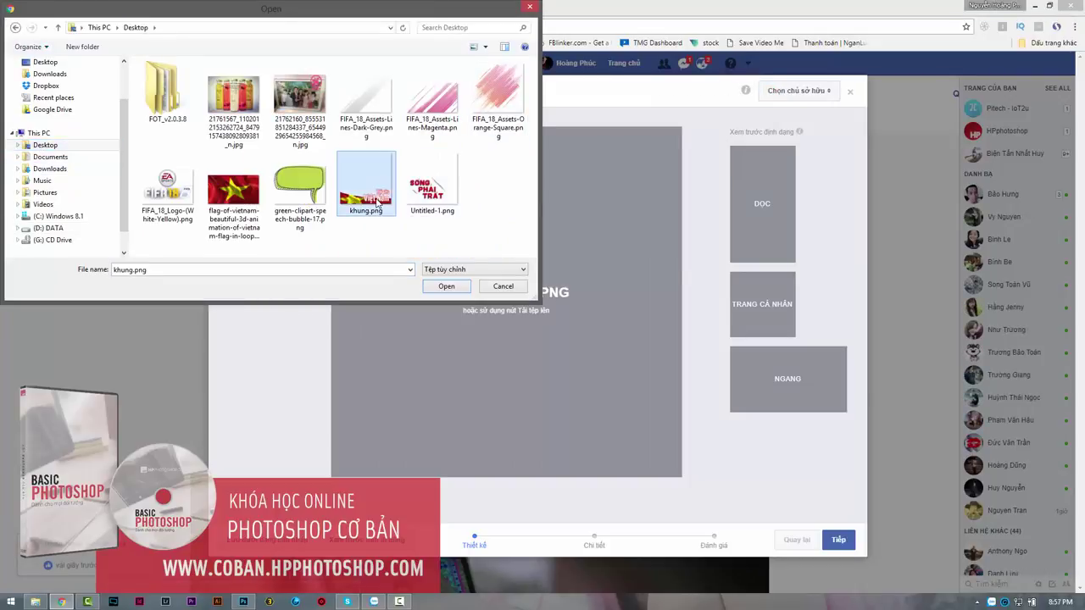
{"action": "left_click", "coordinate": [446, 285]}
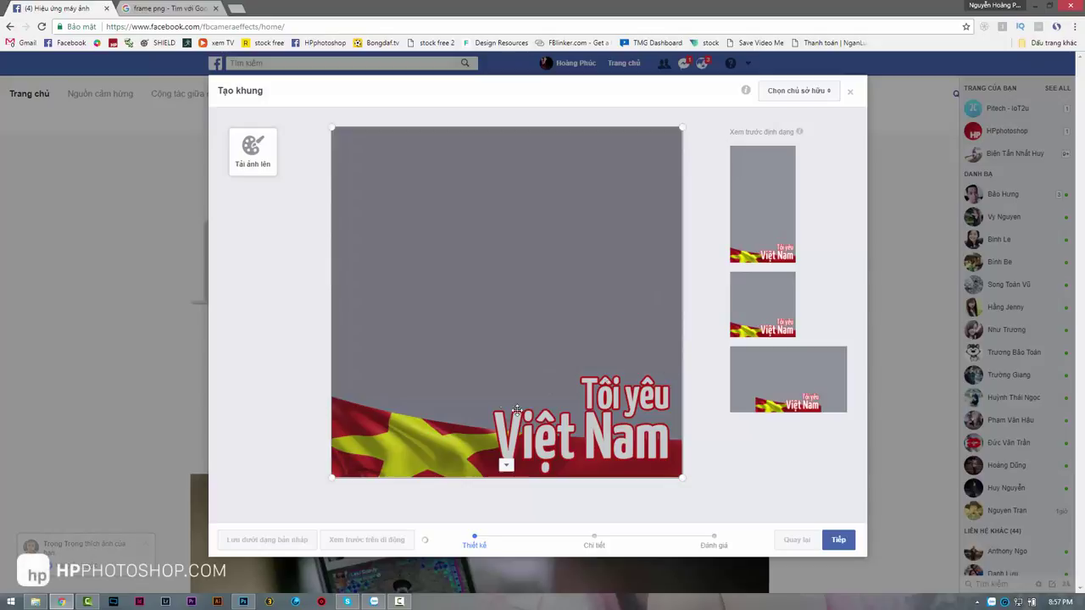
- Upload the orange stripes image, resize it, and place it at the lower-left corner
{"action": "mouse_move", "coordinate": [642, 396]}
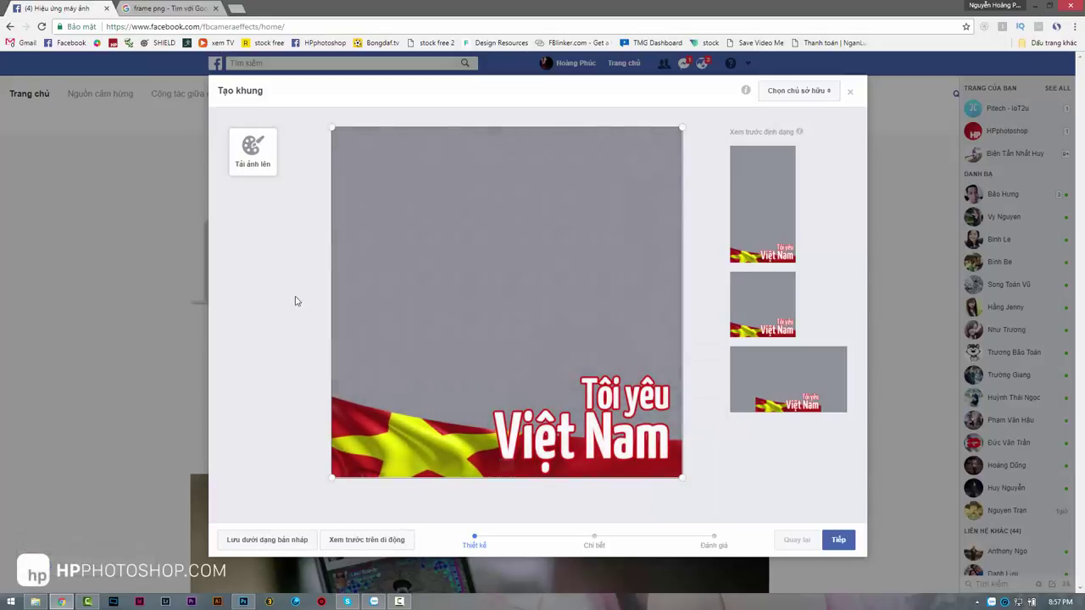
{"action": "left_click", "coordinate": [252, 149]}
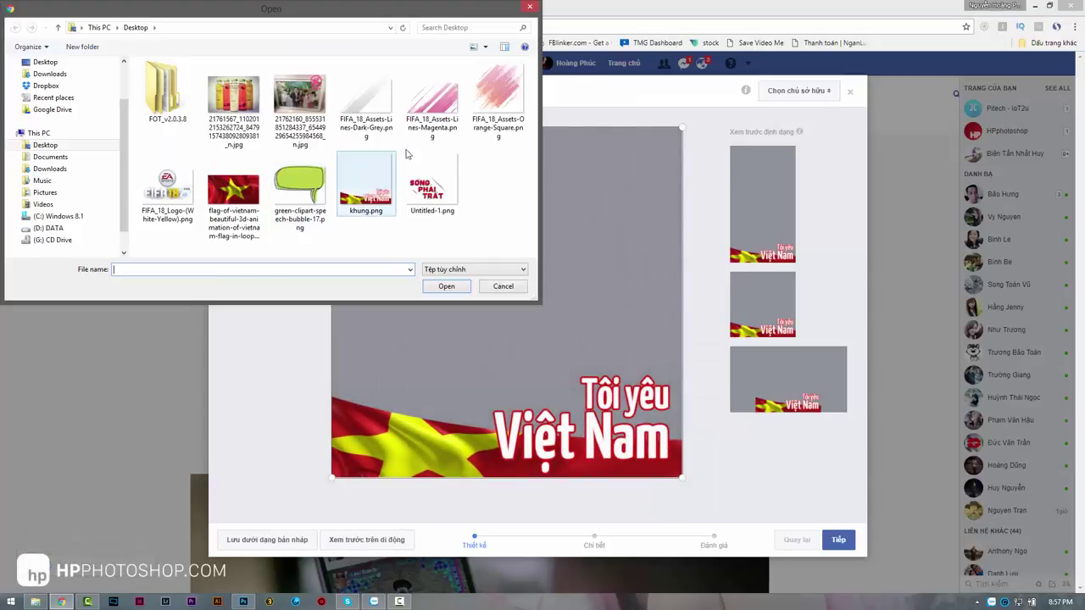
{"action": "left_click", "coordinate": [494, 106]}
{"action": "left_click", "coordinate": [458, 289]}
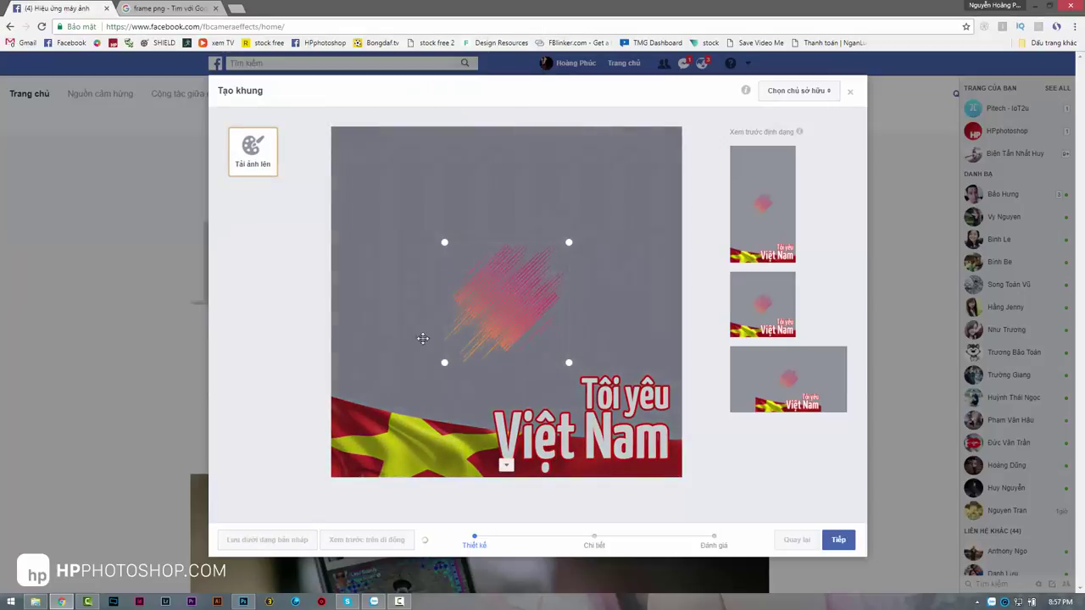
{"action": "left_click_drag", "start_coordinate": [569, 245], "coordinate": [678, 137]}
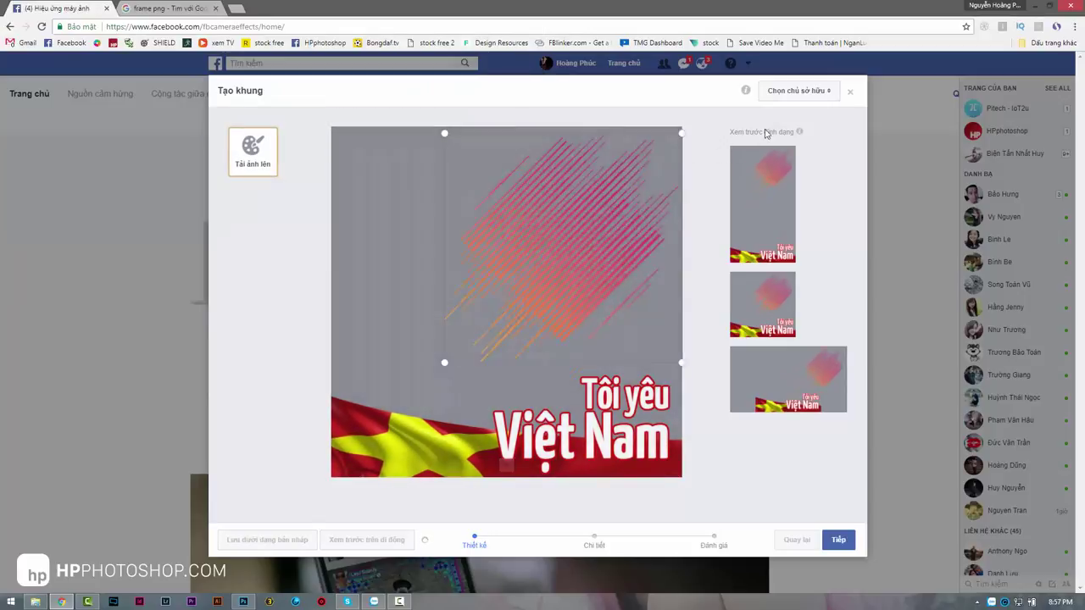
{"action": "left_click_drag", "start_coordinate": [690, 176], "coordinate": [668, 146]}
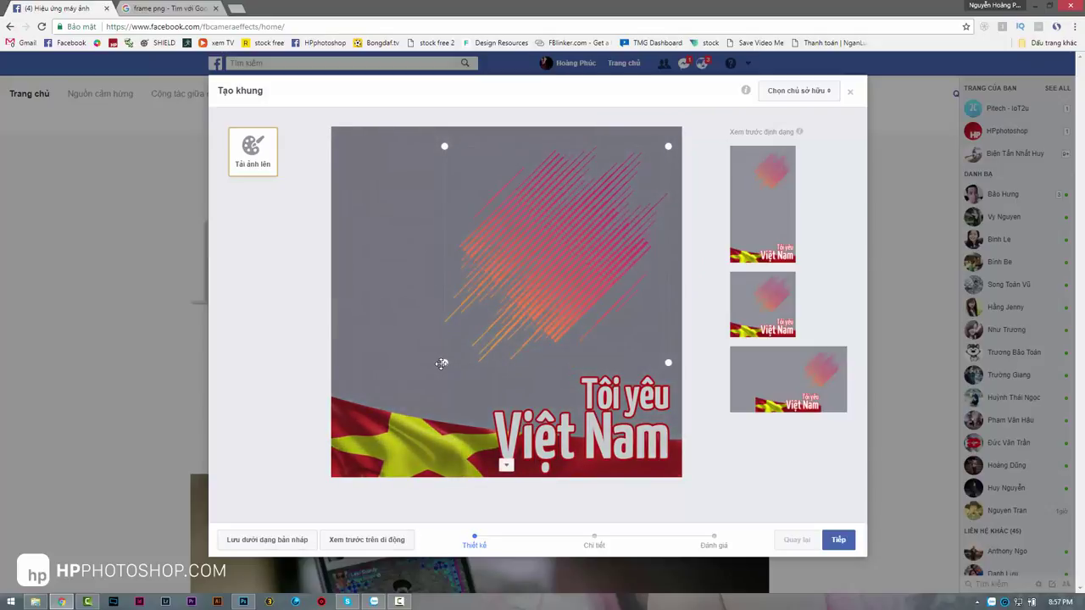
{"action": "left_click_drag", "start_coordinate": [576, 235], "coordinate": [418, 426]}
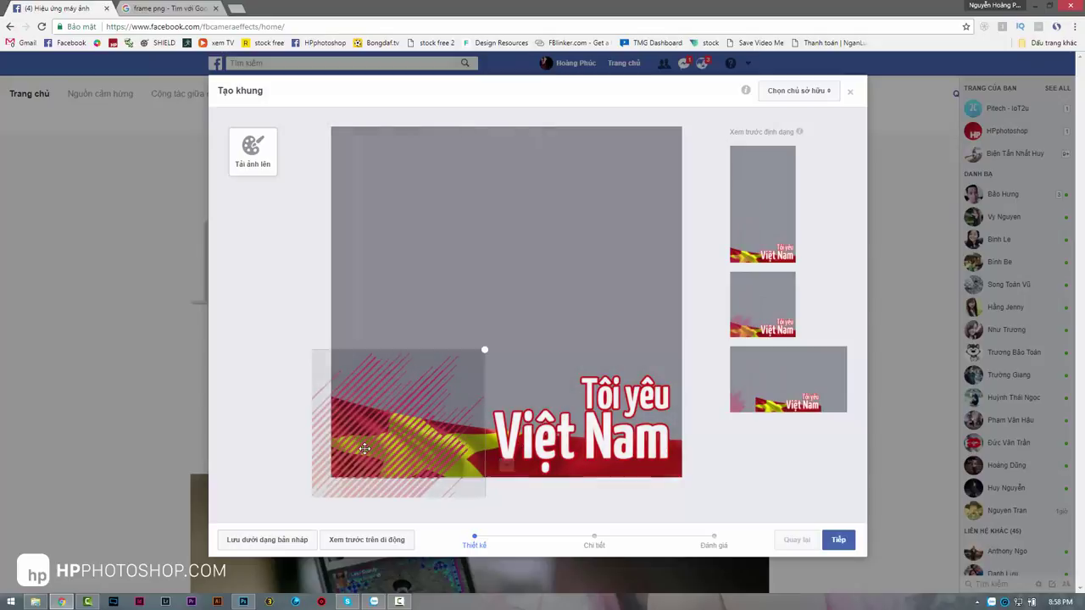
- Send the orange stripes layer backward until it sits behind the flag banner
{"action": "right_click", "coordinate": [368, 440]}
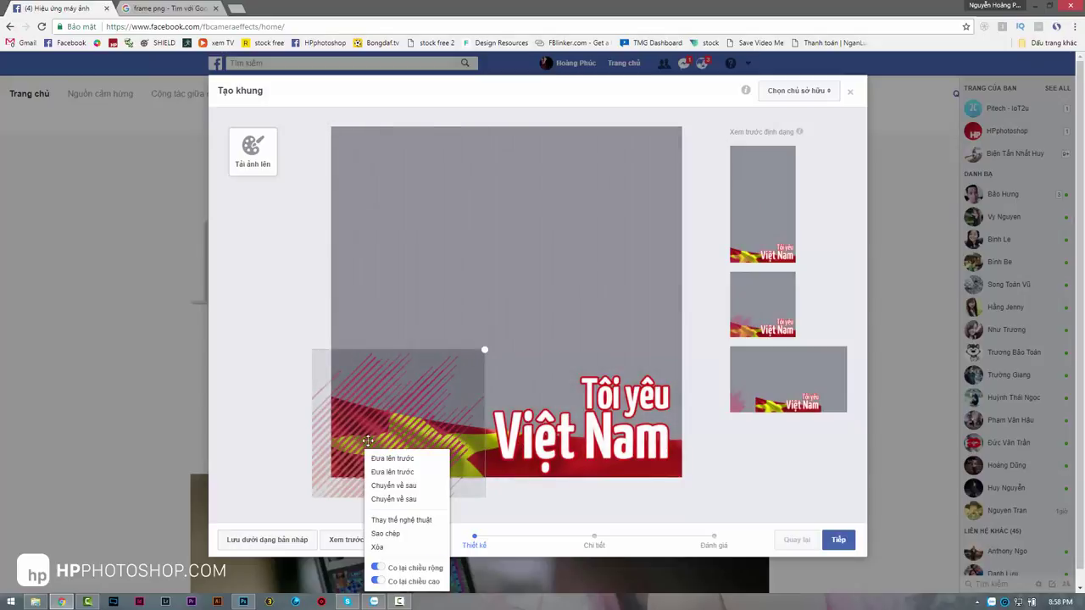
{"action": "left_click", "coordinate": [412, 500]}
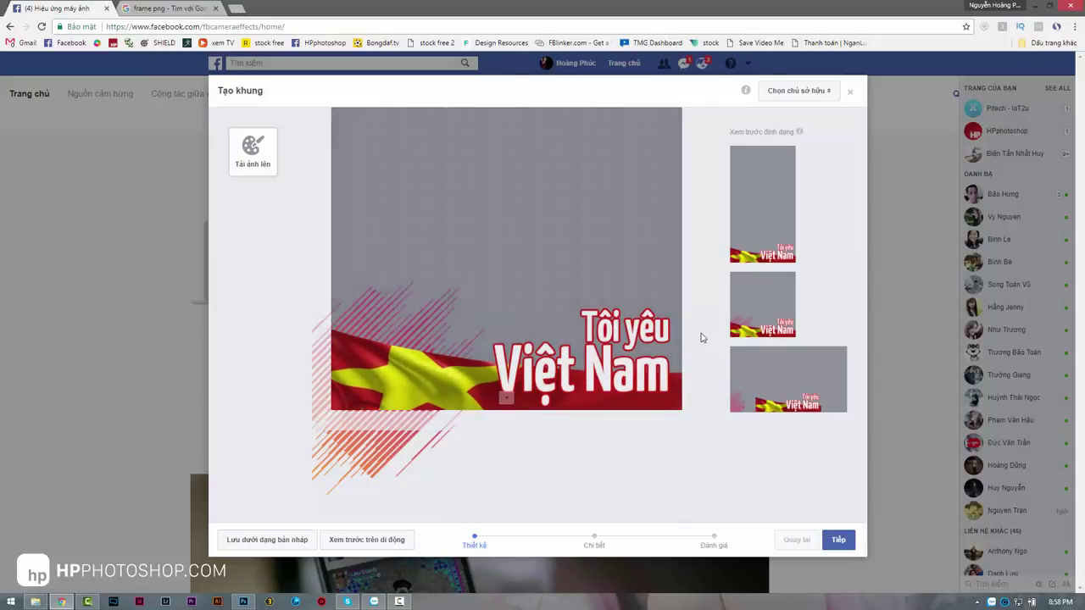
{"action": "mouse_move", "coordinate": [766, 239]}
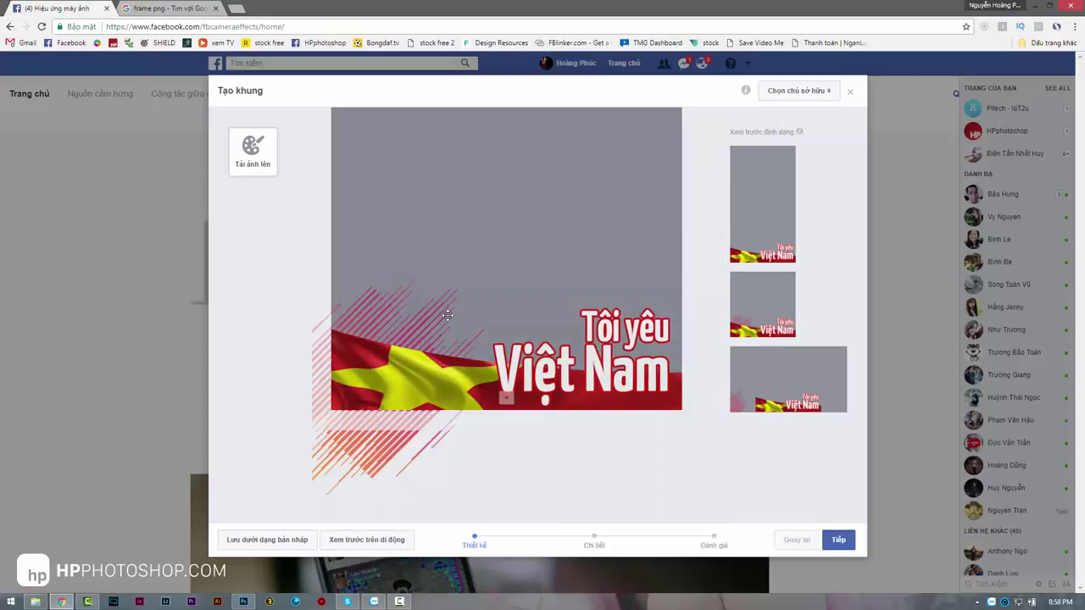
{"action": "left_click", "coordinate": [355, 458]}
{"action": "left_click", "coordinate": [372, 485]}
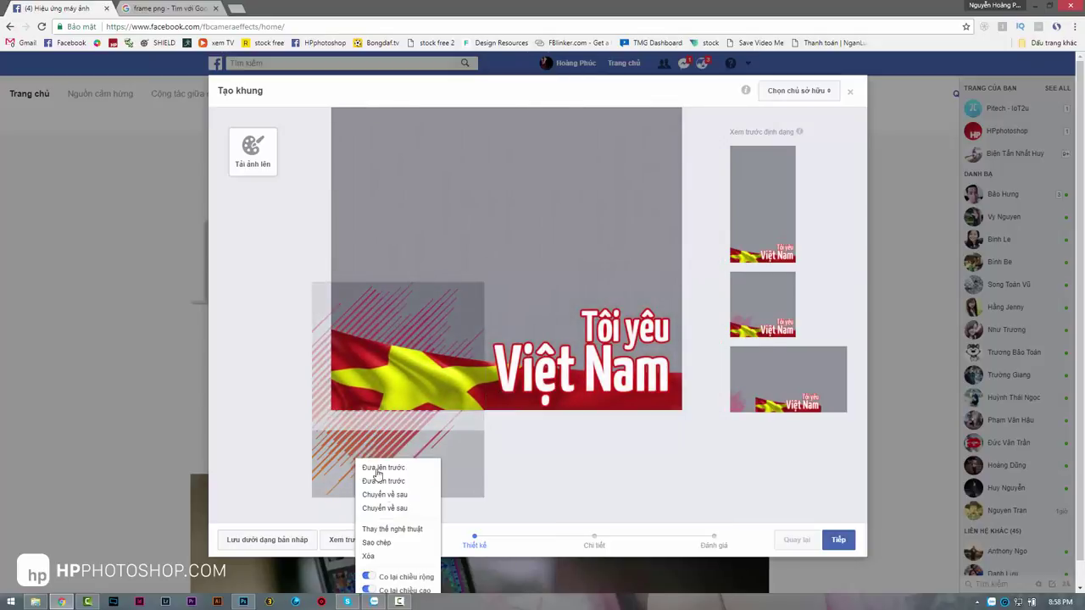
{"action": "left_click", "coordinate": [387, 497]}
{"action": "right_click", "coordinate": [401, 449]}
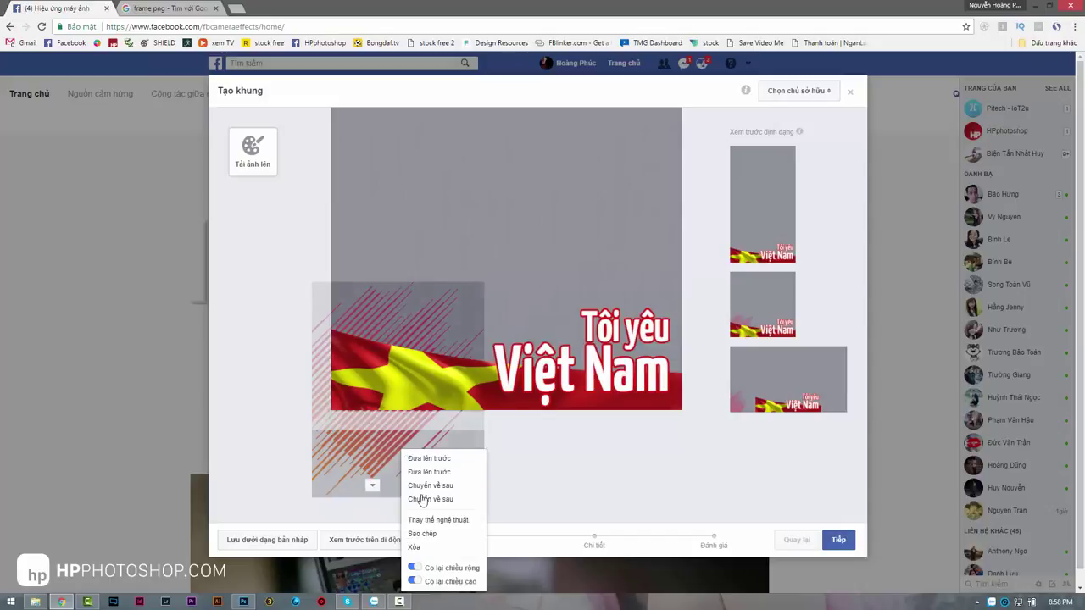
{"action": "left_click", "coordinate": [446, 497]}
{"action": "left_click", "coordinate": [595, 441]}
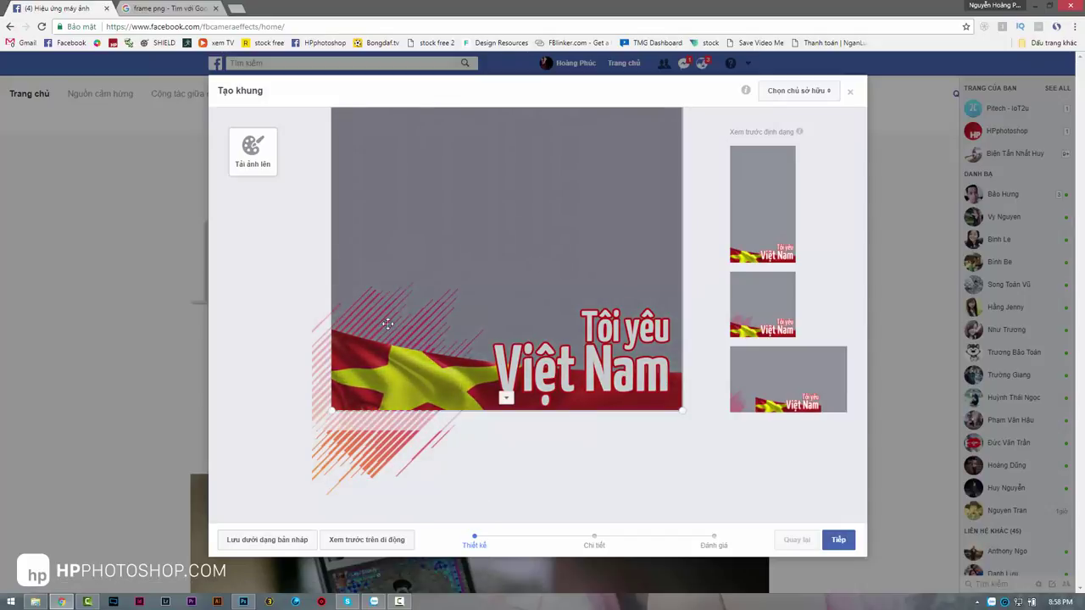
- Upload logo.png from the tuts folder, shrink it, and move it toward the top-right
{"action": "left_click", "coordinate": [253, 153]}
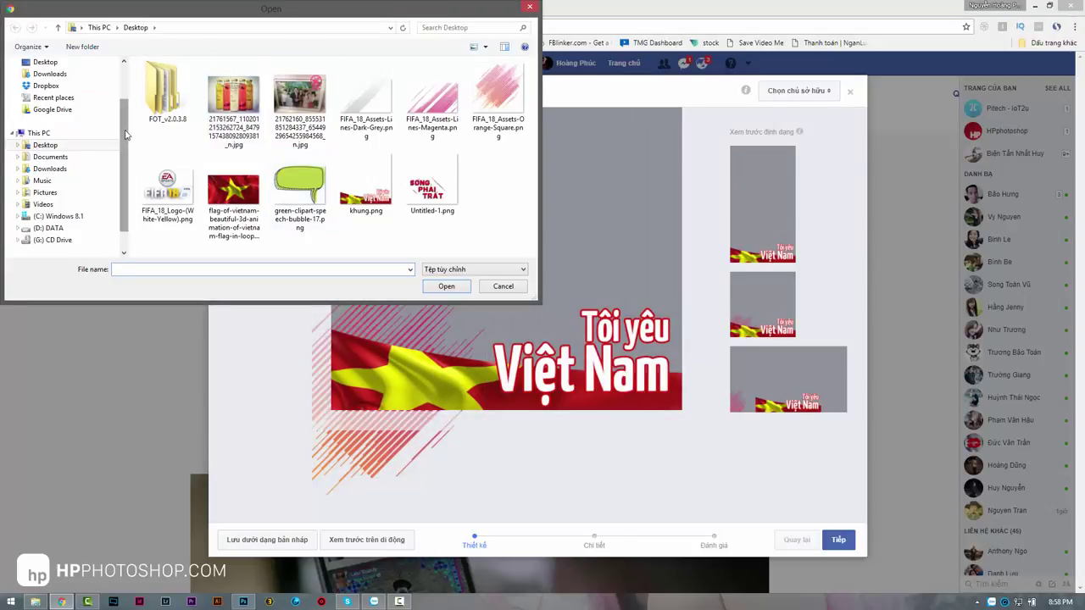
{"action": "scroll", "coordinate": [68, 119], "scroll_direction": "up", "scroll_amount": 2}
{"action": "left_click", "coordinate": [39, 91]}
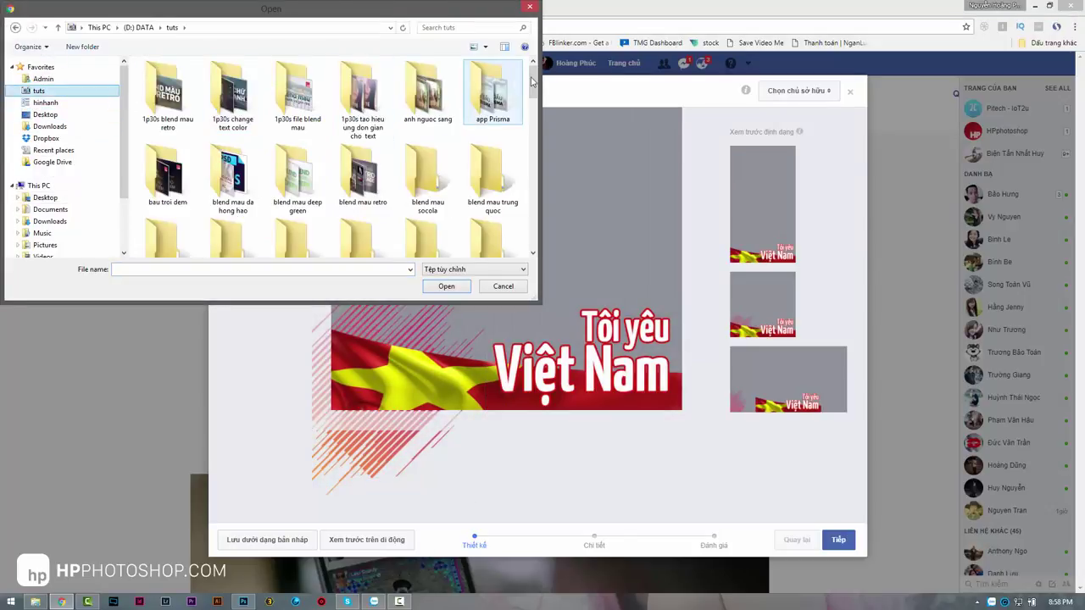
{"action": "left_click_drag", "start_coordinate": [532, 84], "coordinate": [536, 207]}
{"action": "left_click", "coordinate": [444, 223]}
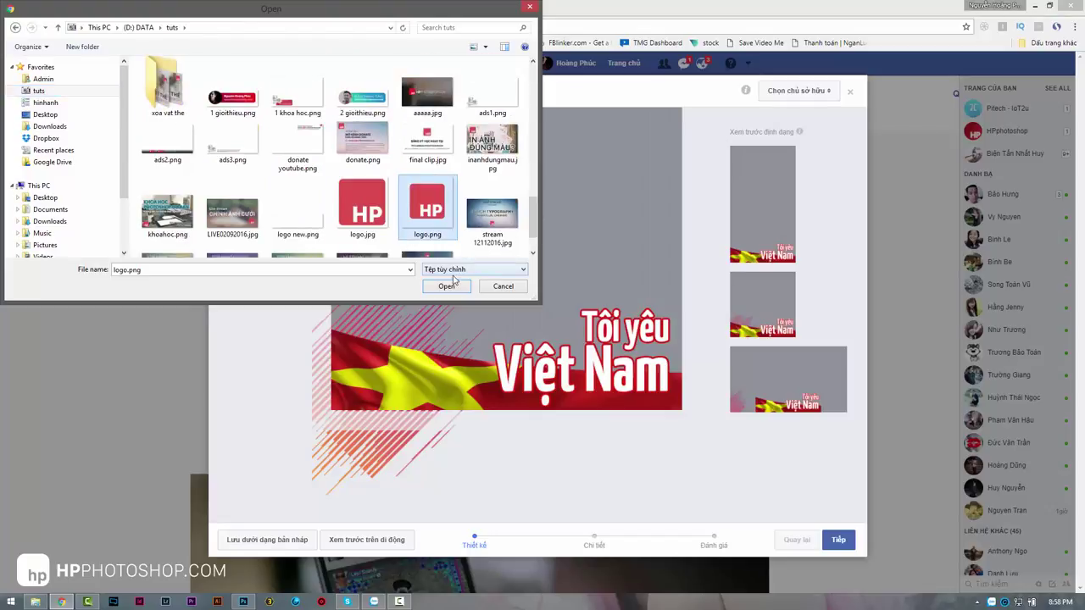
{"action": "left_click", "coordinate": [447, 285]}
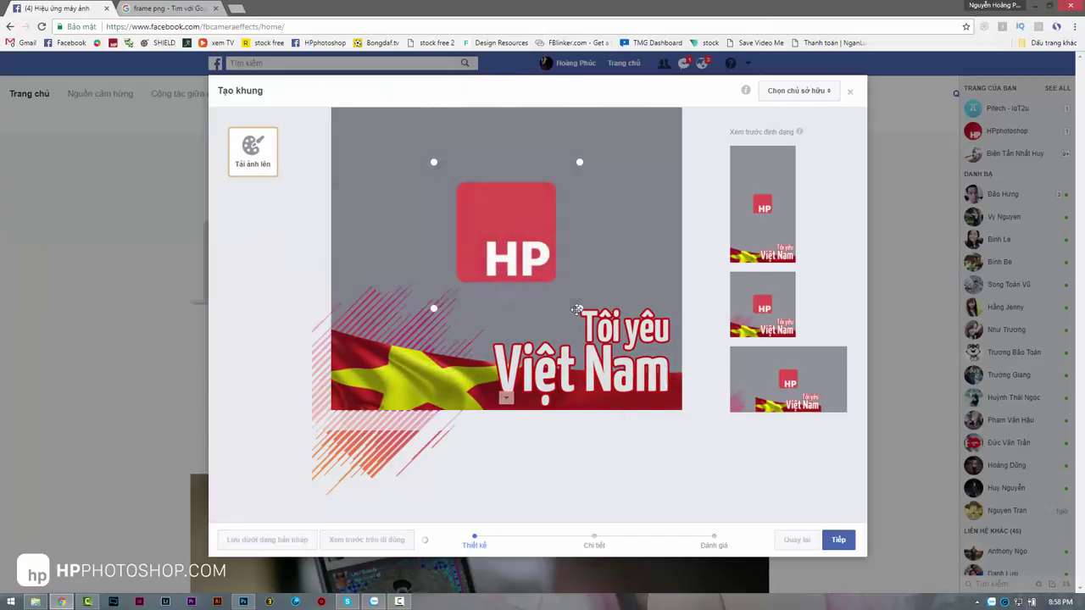
{"action": "left_click_drag", "start_coordinate": [580, 307], "coordinate": [463, 193]}
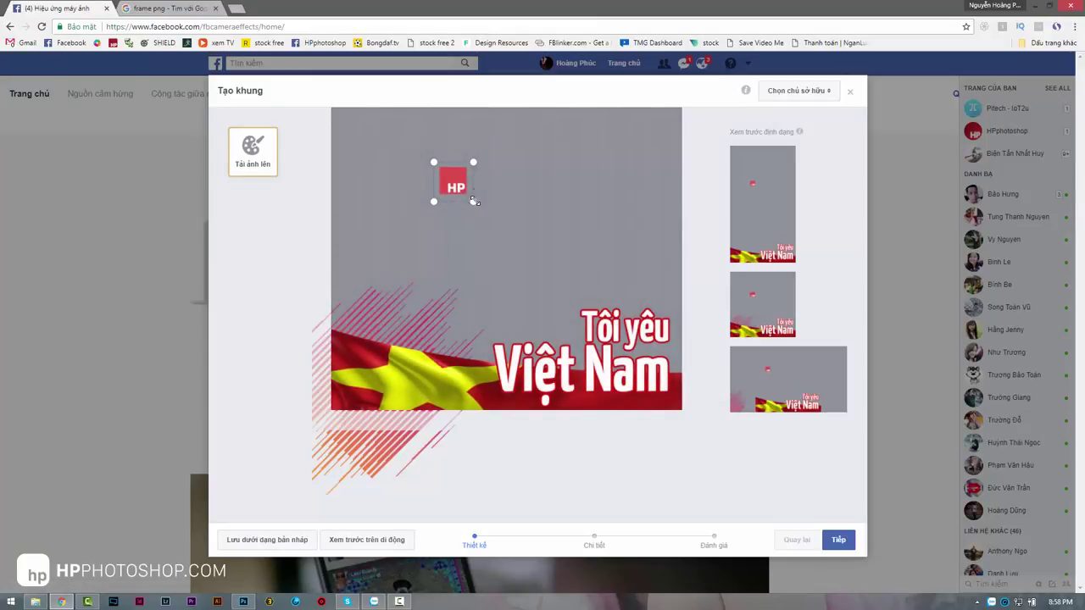
{"action": "mouse_move", "coordinate": [450, 178]}
{"action": "left_mouse_down"}
{"action": "mouse_move", "coordinate": [669, 124]}
{"action": "mouse_move", "coordinate": [657, 126]}
{"action": "left_mouse_up"}
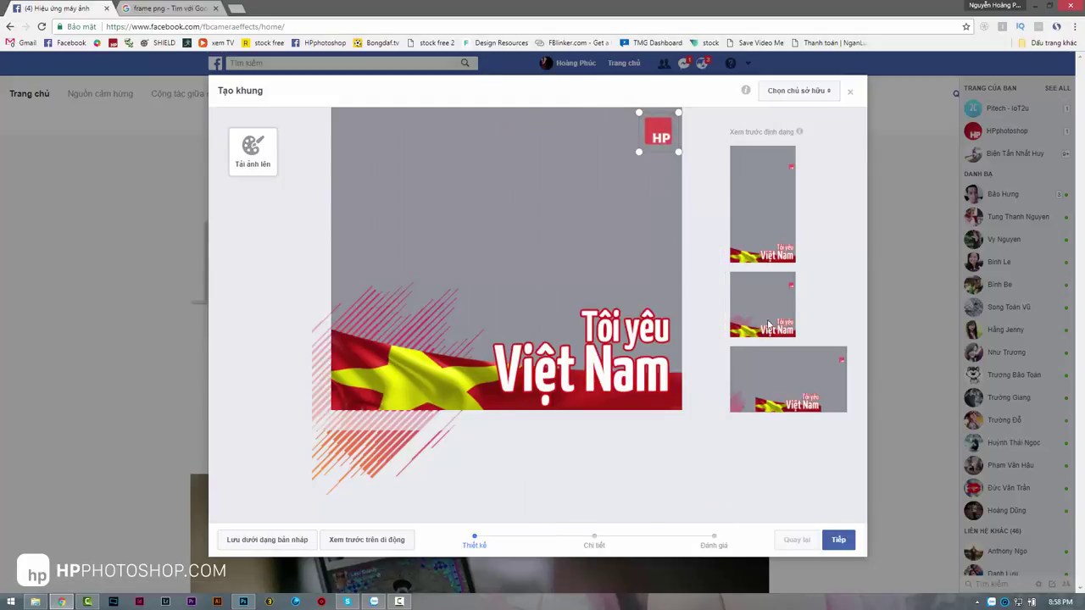
- Delete the orange stripes graphic and settle the HP logo in the top-right corner
{"action": "left_click", "coordinate": [636, 477]}
{"action": "left_click", "coordinate": [394, 468]}
{"action": "key", "text": "Delete"}
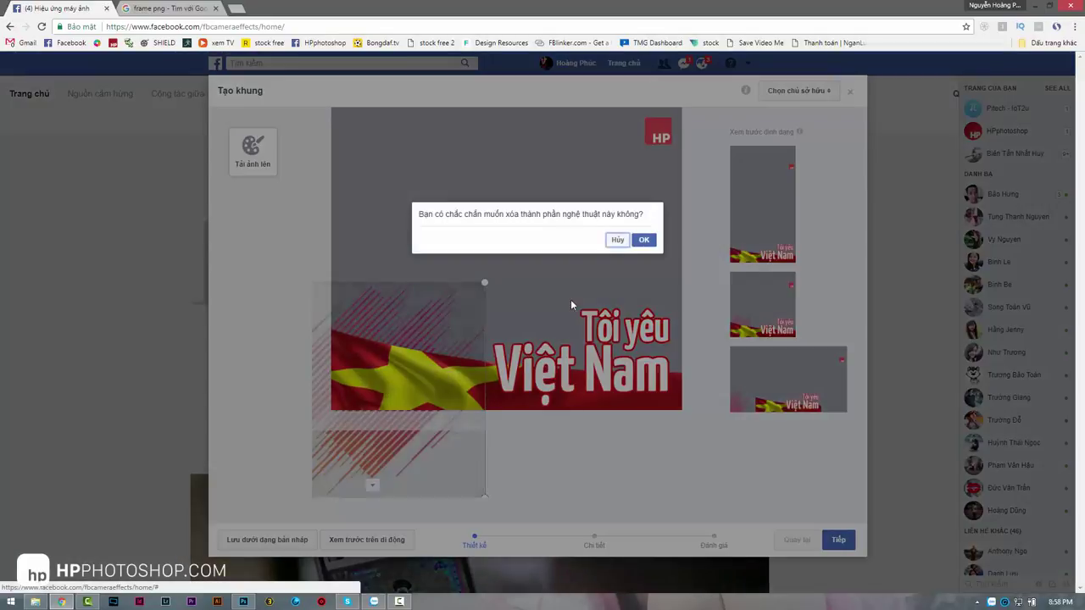
{"action": "left_click", "coordinate": [642, 241]}
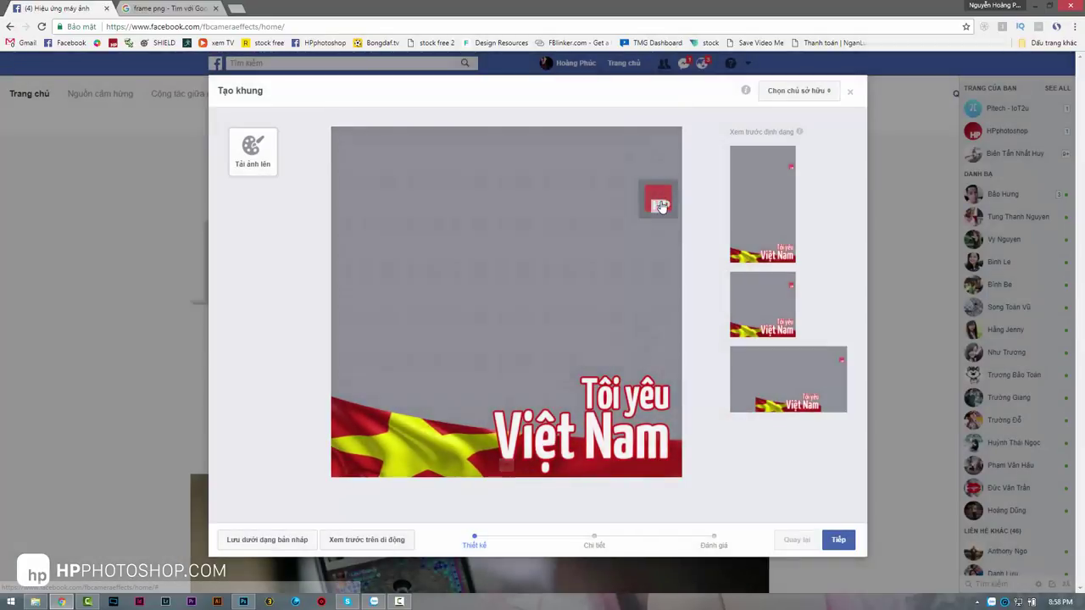
{"action": "left_click_drag", "start_coordinate": [658, 201], "coordinate": [661, 147]}
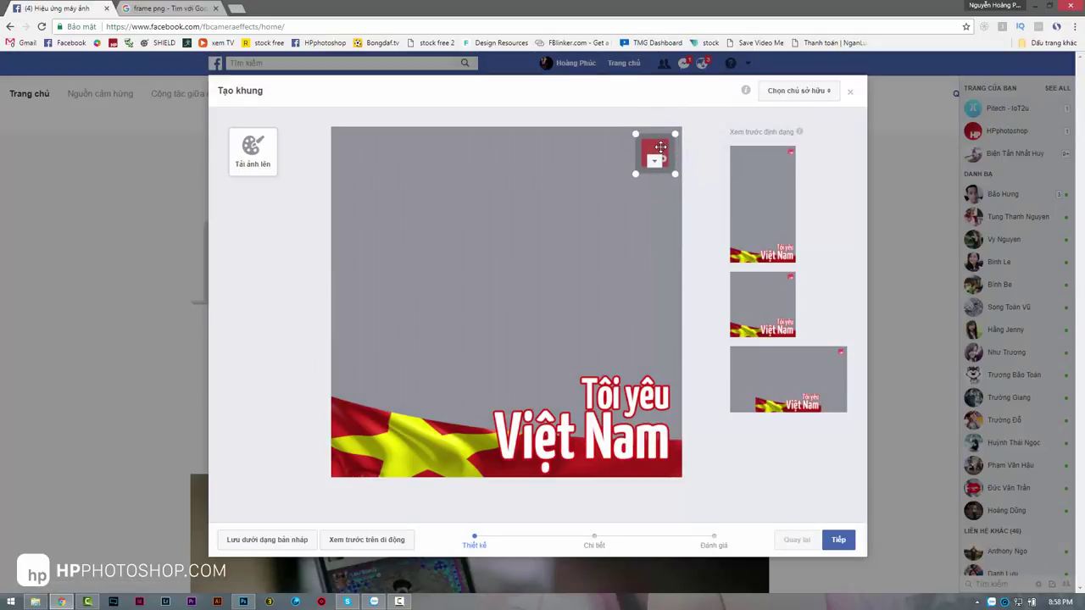
{"action": "left_click", "coordinate": [714, 202]}
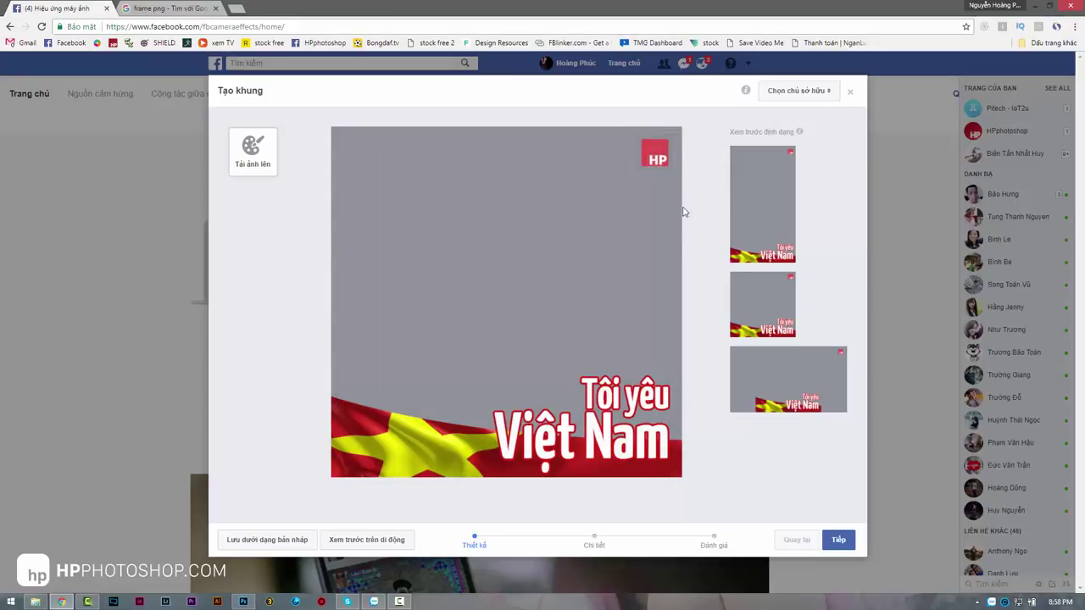
- Name the frame 'tôi yêu Việt Nam' and add keywords tôi, yêu and việt nam
{"action": "left_click", "coordinate": [838, 539]}
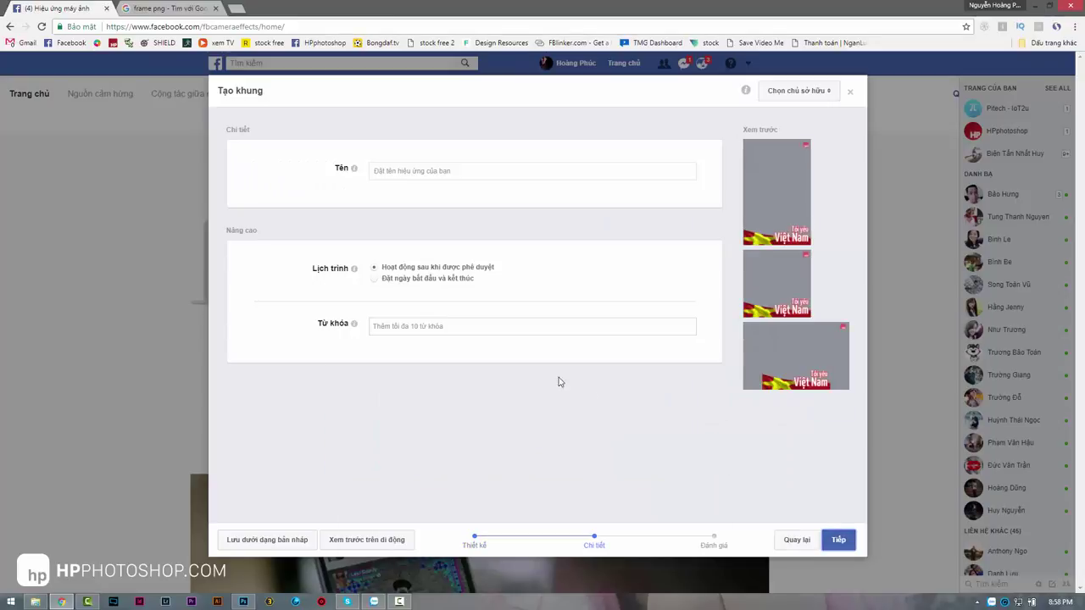
{"action": "left_click", "coordinate": [422, 169]}
{"action": "type", "text": "tôi yêu Việt Nam"}
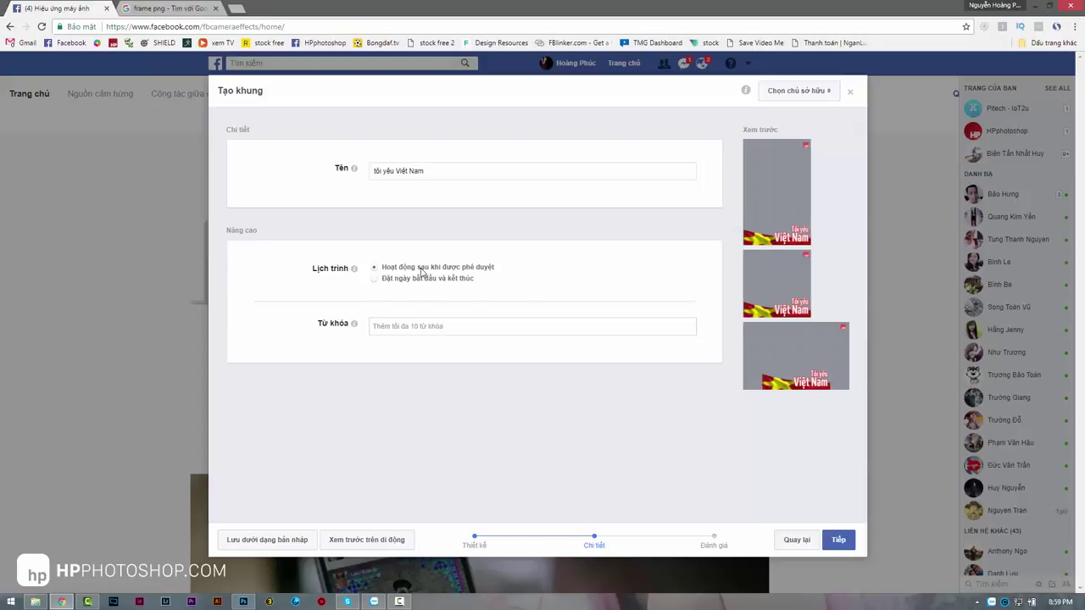
{"action": "left_click", "coordinate": [458, 330]}
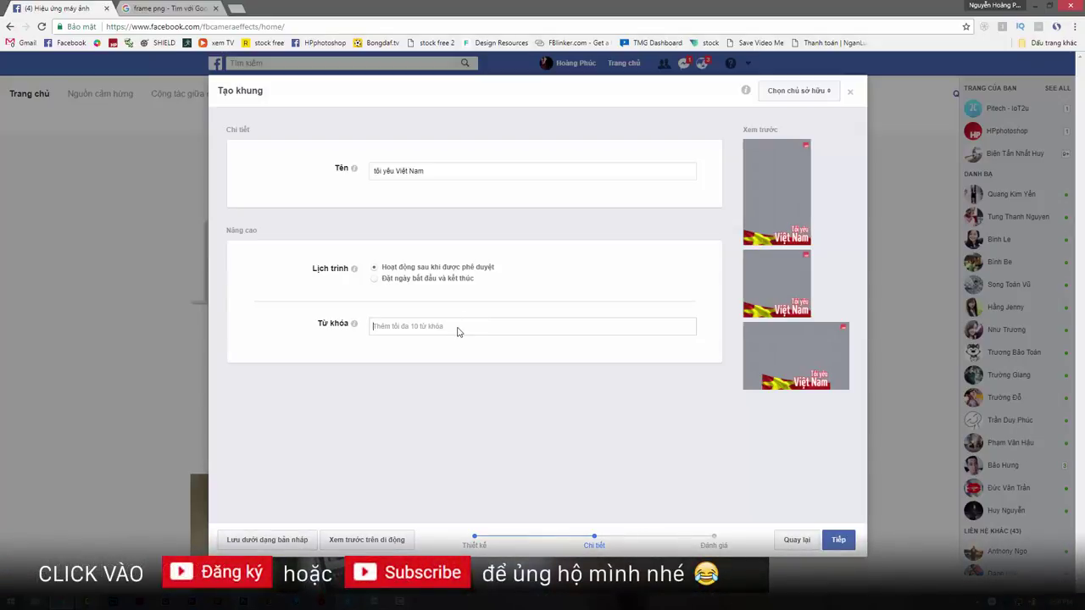
{"action": "type", "text": "toi"}
{"action": "key", "text": "Return"}
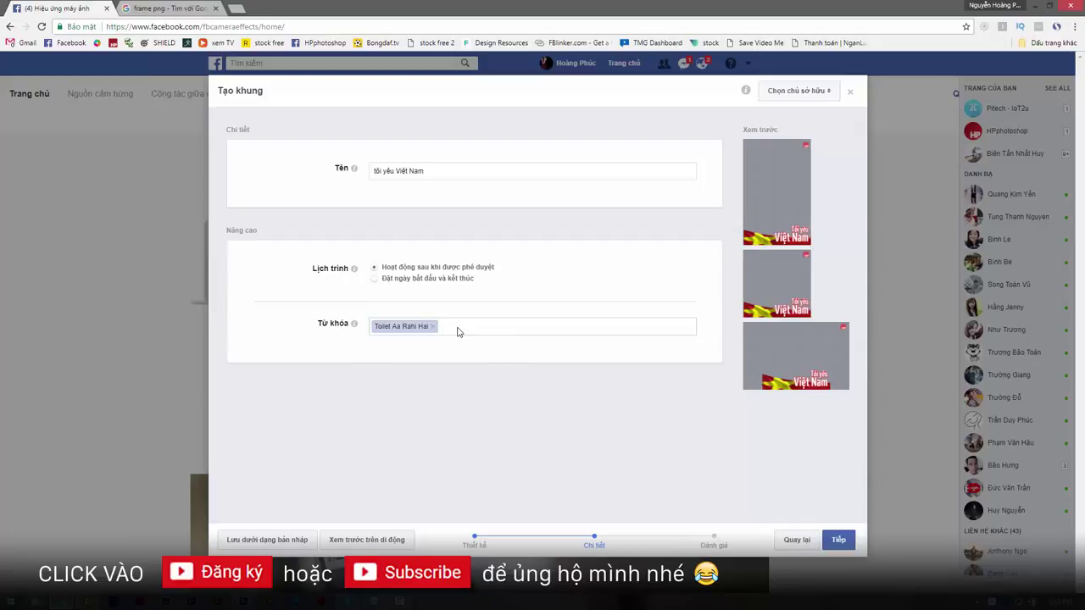
{"action": "key", "text": "BackSpace"}
{"action": "type", "text": "ôi"}
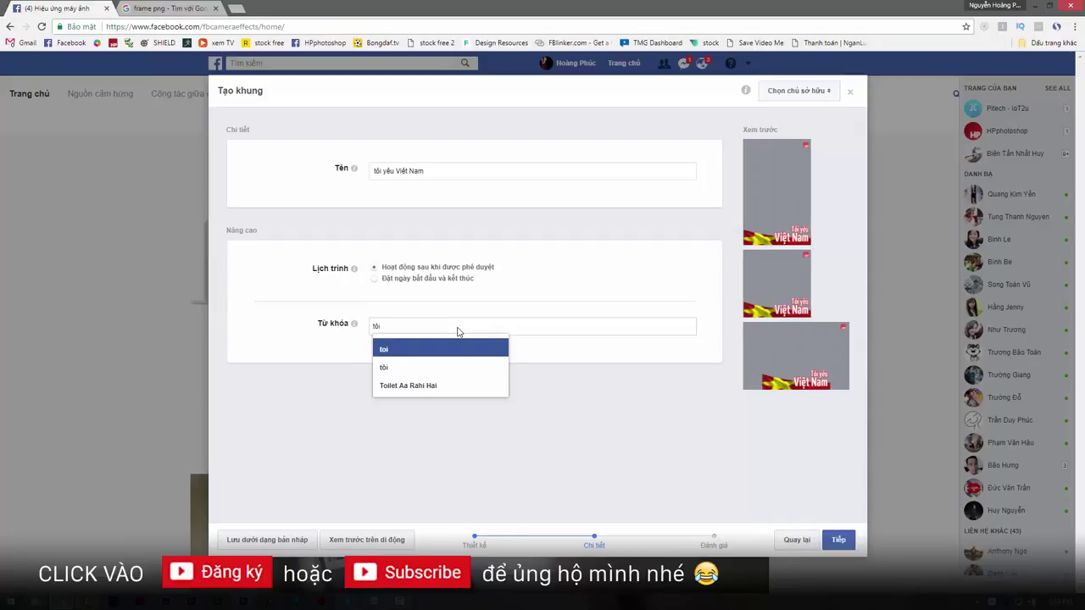
{"action": "left_click", "coordinate": [439, 356]}
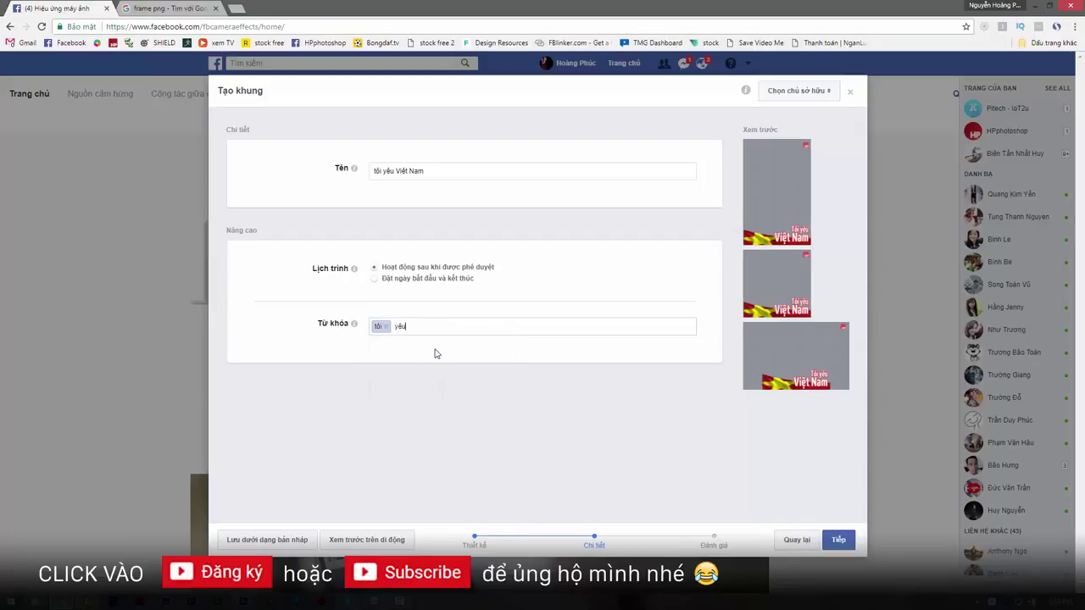
{"action": "left_click", "coordinate": [421, 386]}
{"action": "type", "text": "iệt nam"}
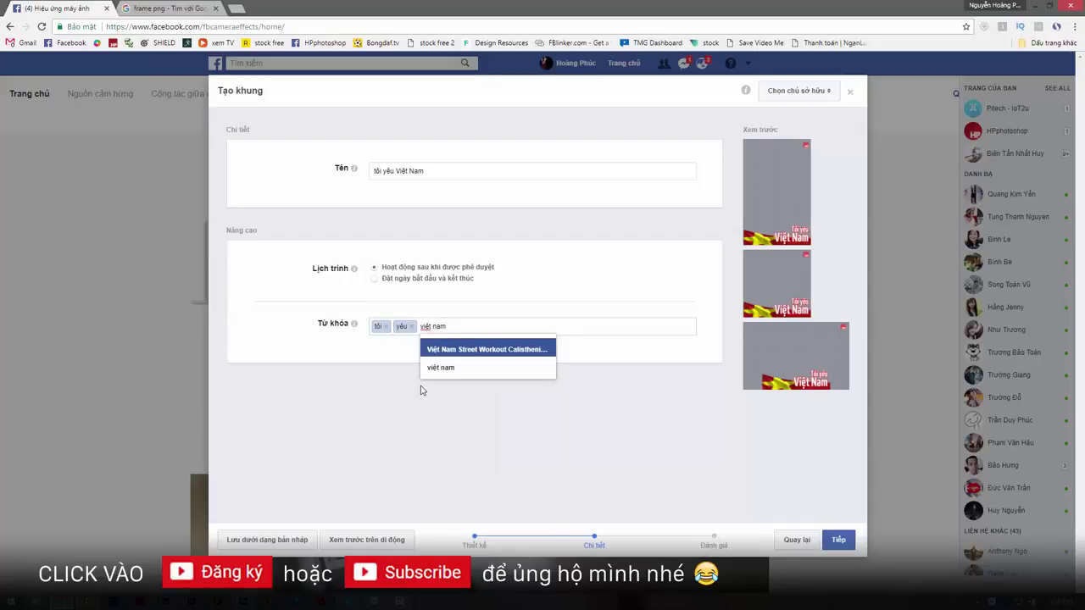
{"action": "left_click", "coordinate": [436, 374]}
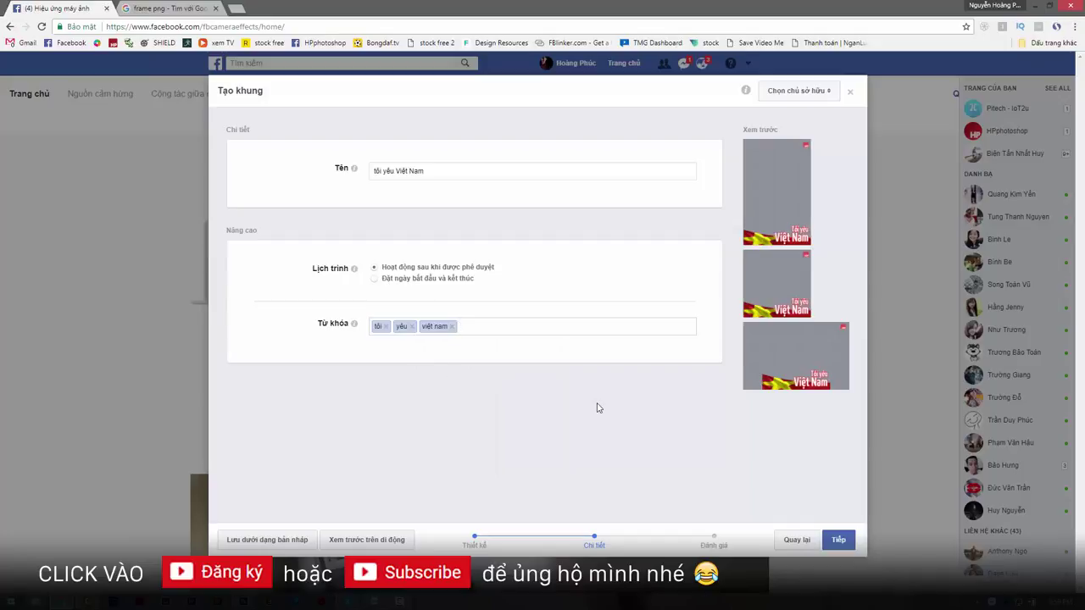
{"action": "left_click", "coordinate": [835, 541]}
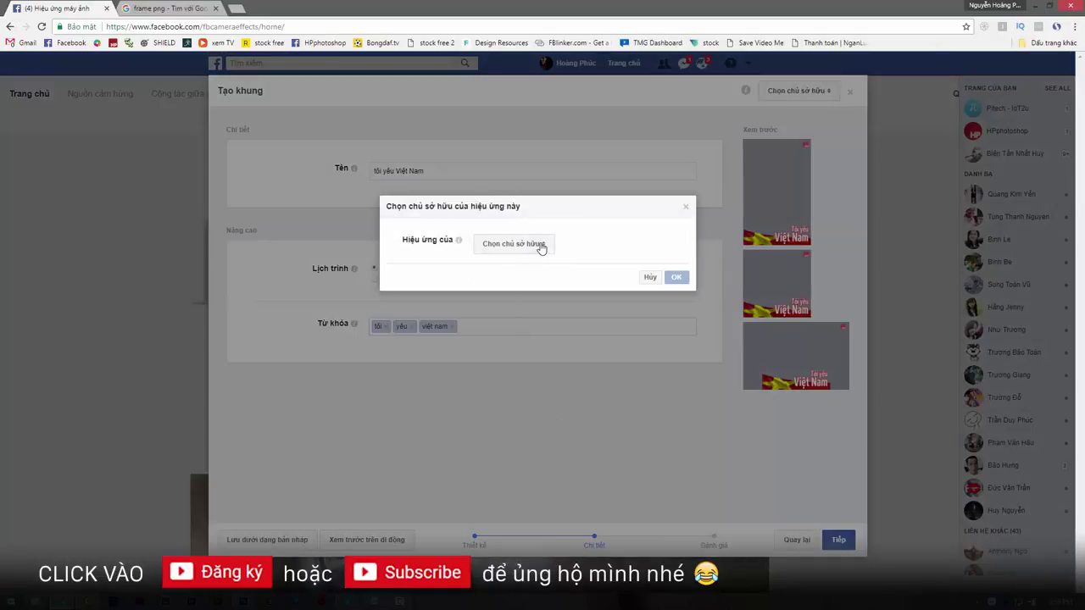
- Choose the HPphotoshop page as owner of the 'tôi yêu Việt Nam' frame, then submit and confirm
{"action": "left_click", "coordinate": [540, 248]}
{"action": "left_click", "coordinate": [533, 365]}
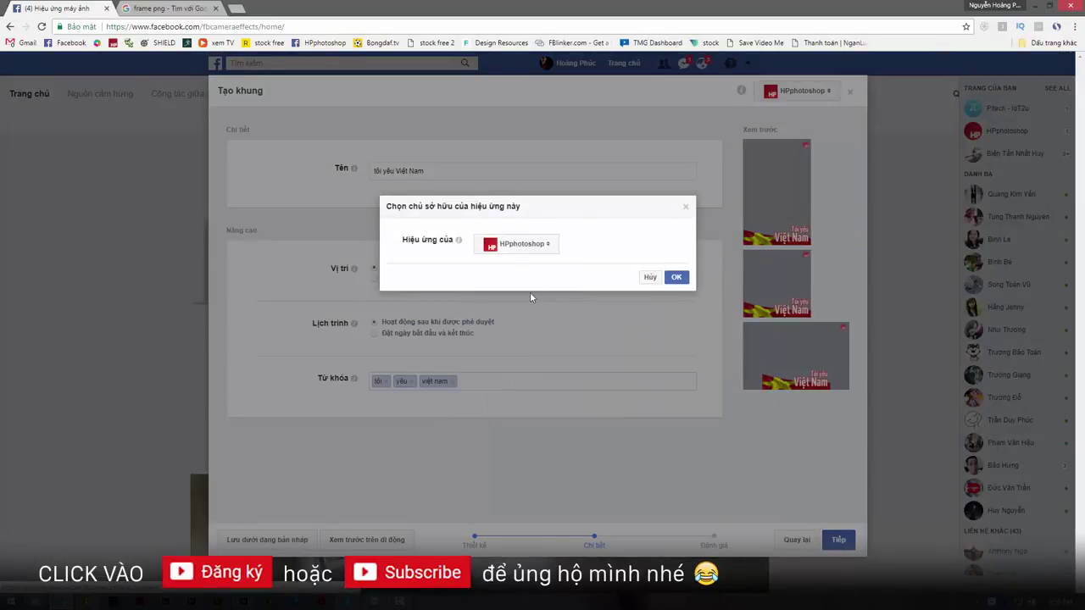
{"action": "left_click", "coordinate": [678, 278]}
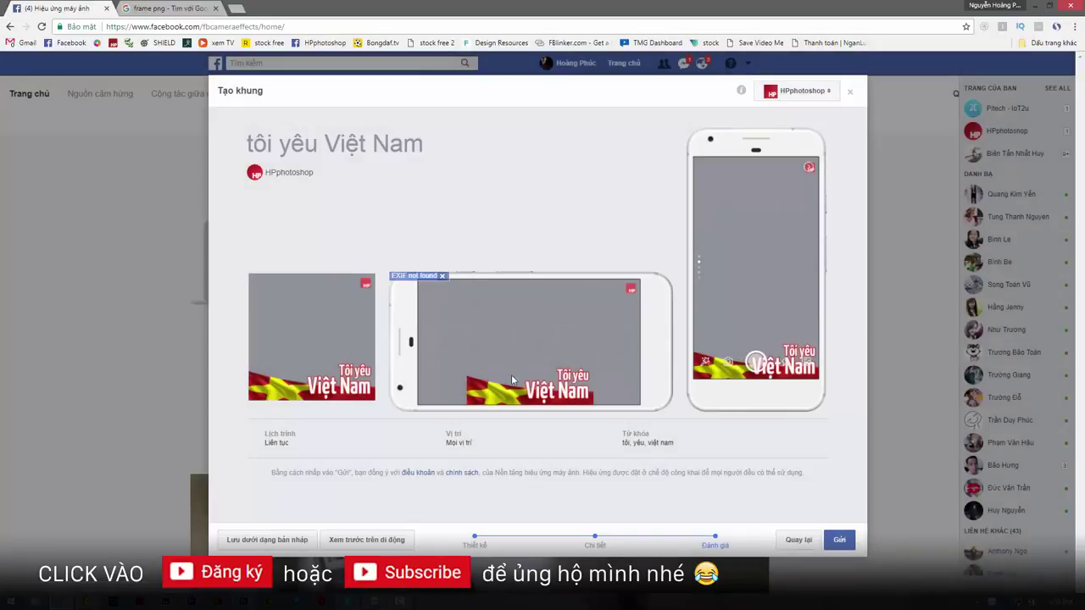
{"action": "left_click", "coordinate": [839, 540]}
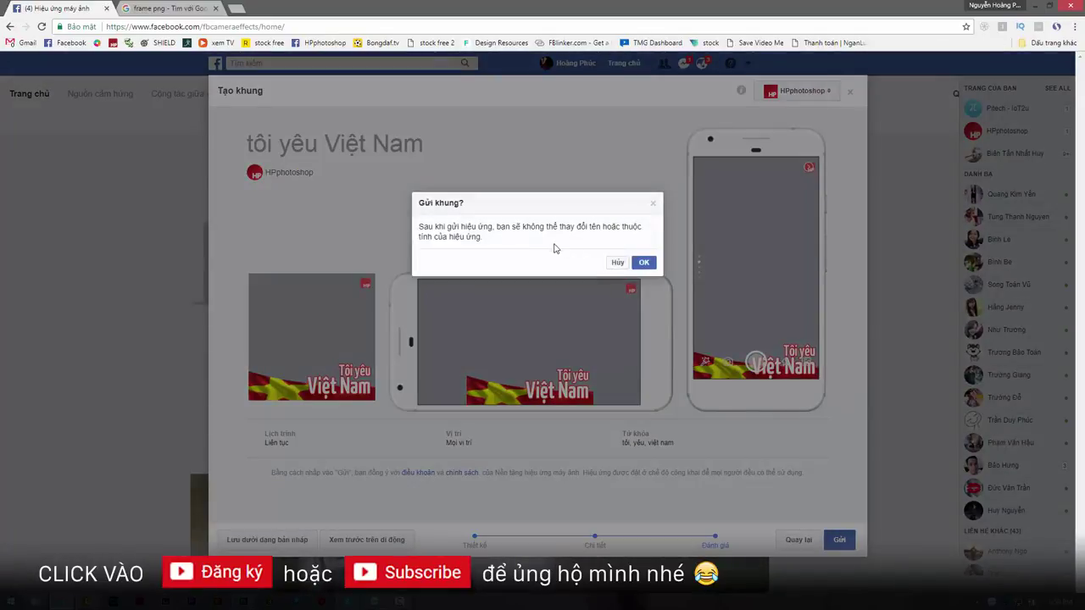
{"action": "left_click", "coordinate": [642, 266]}
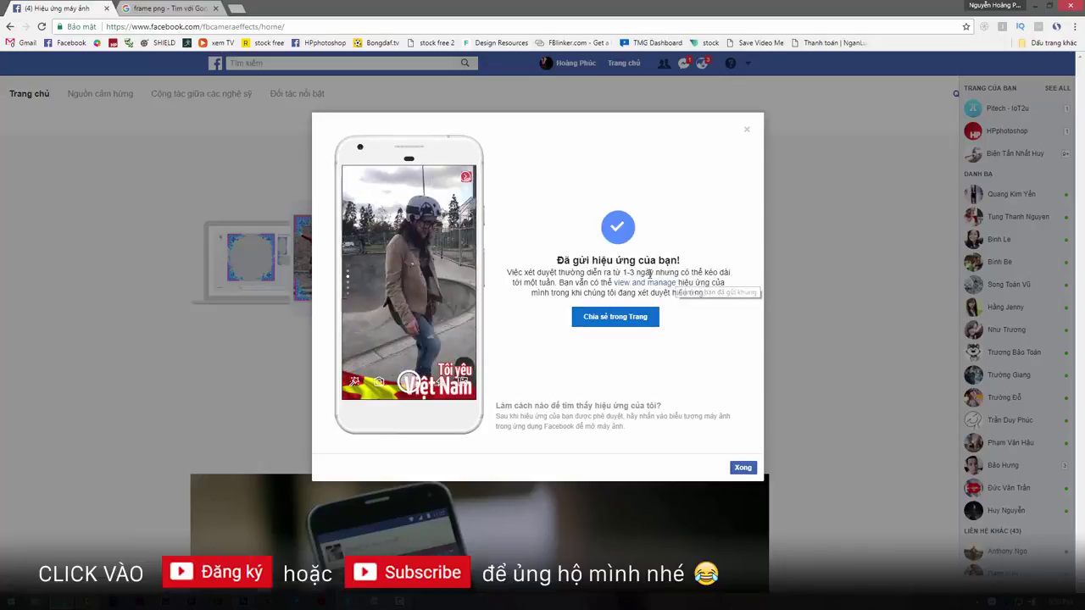
- Go to the created-frames list and close the old frame-creation and Google image search tabs
{"action": "left_click", "coordinate": [644, 282]}
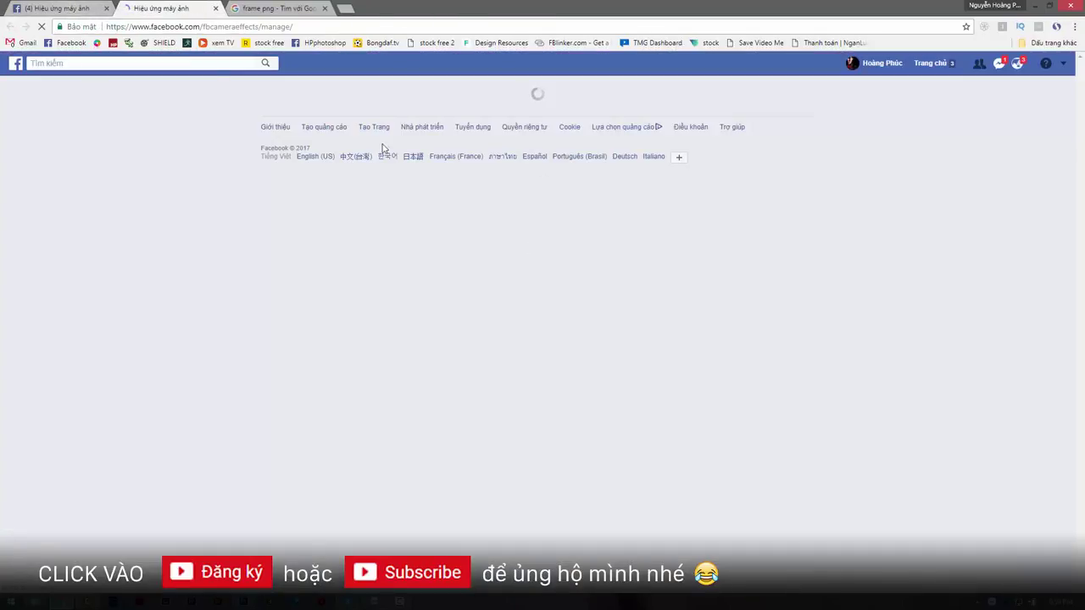
{"action": "middle_click", "coordinate": [80, 13]}
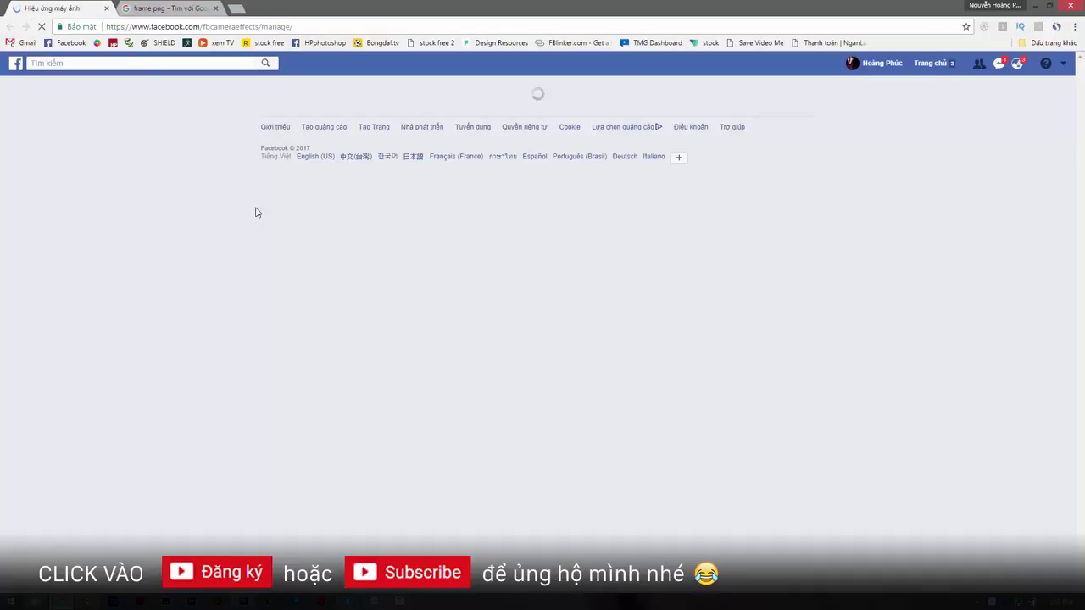
{"action": "middle_click", "coordinate": [161, 10]}
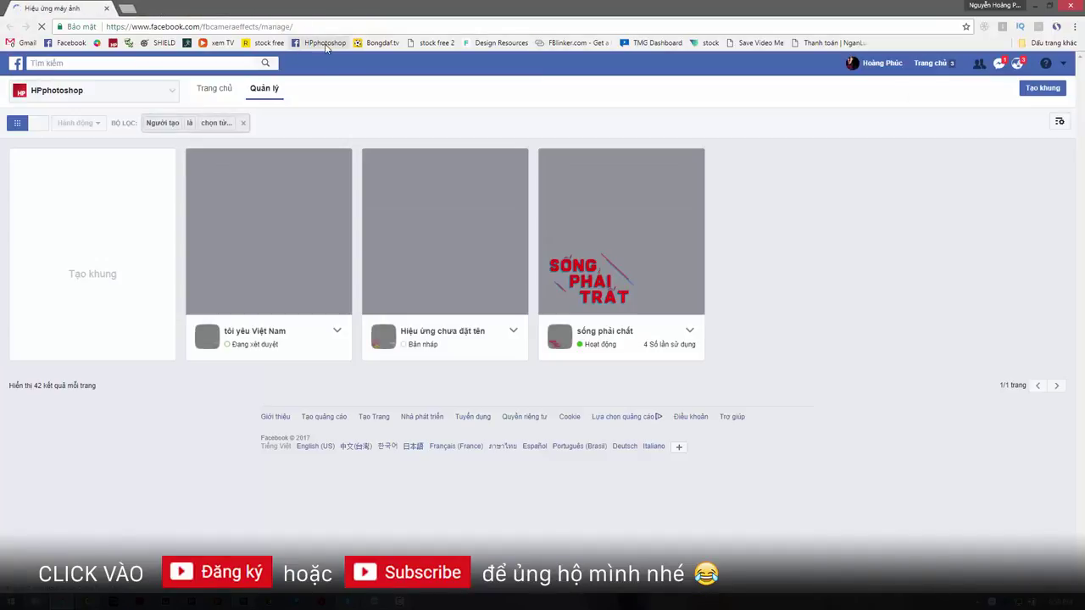
- Check the untitled draft frame's options, then open the 'sống phải chất' frame's details
{"action": "left_click", "coordinate": [513, 333]}
{"action": "left_click", "coordinate": [462, 289]}
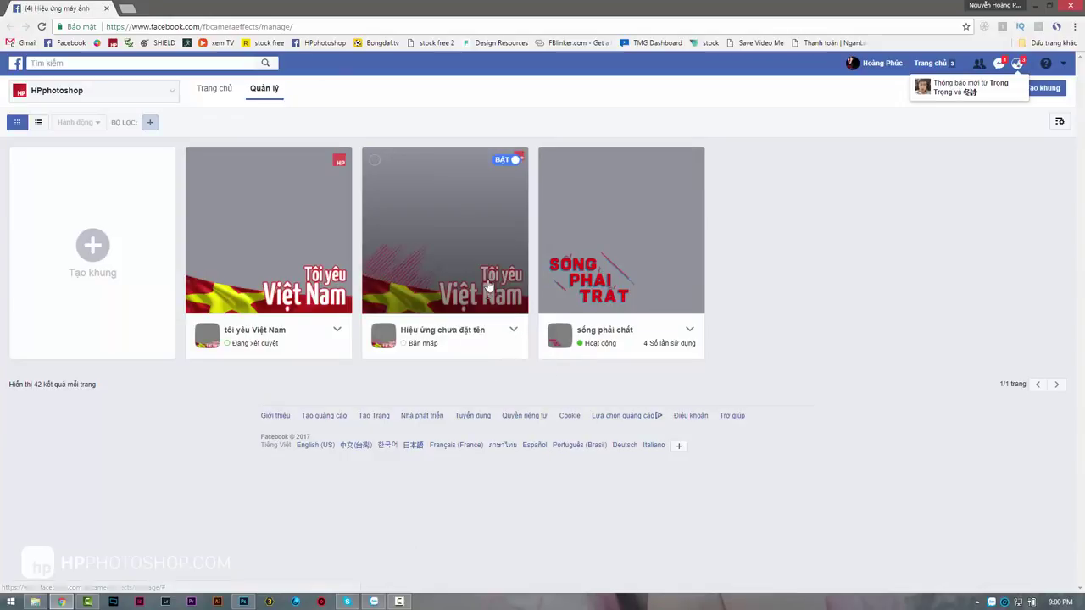
{"action": "left_click", "coordinate": [377, 162]}
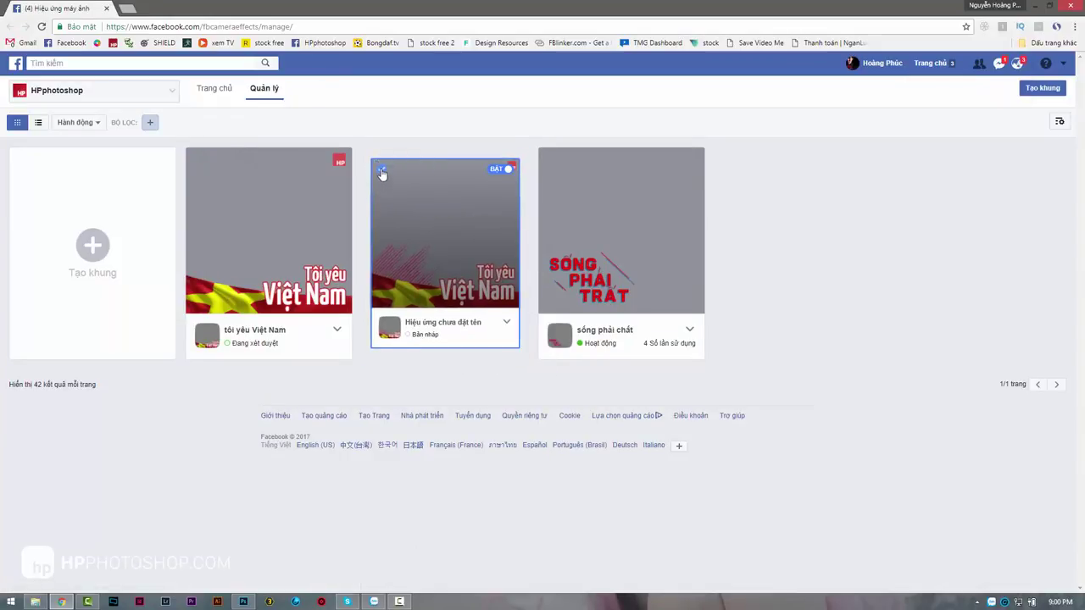
{"action": "left_click", "coordinate": [383, 173]}
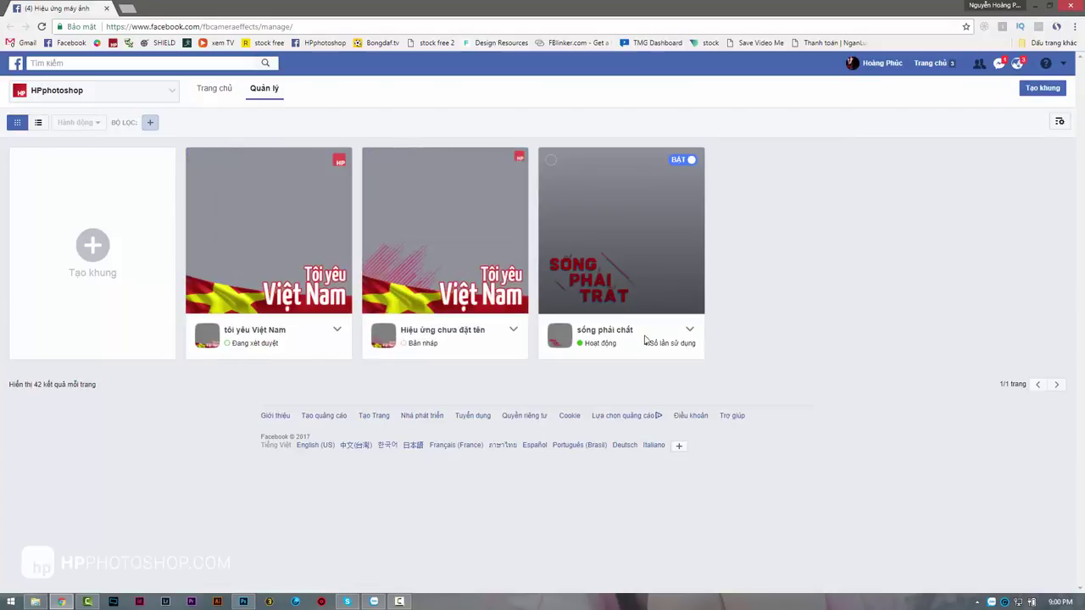
{"action": "left_click", "coordinate": [635, 266]}
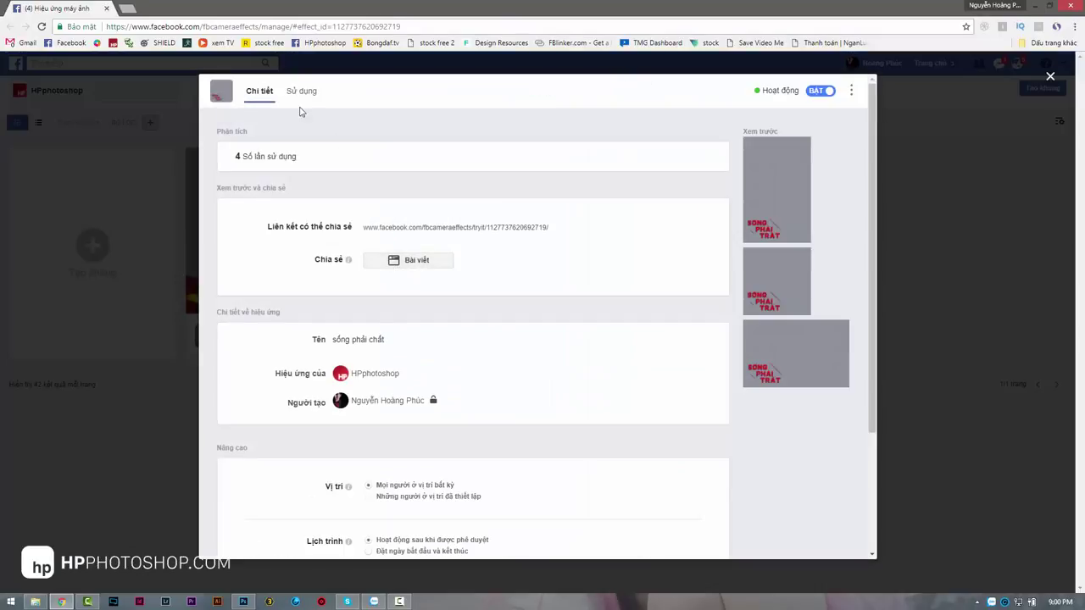
{"action": "left_click", "coordinate": [301, 92]}
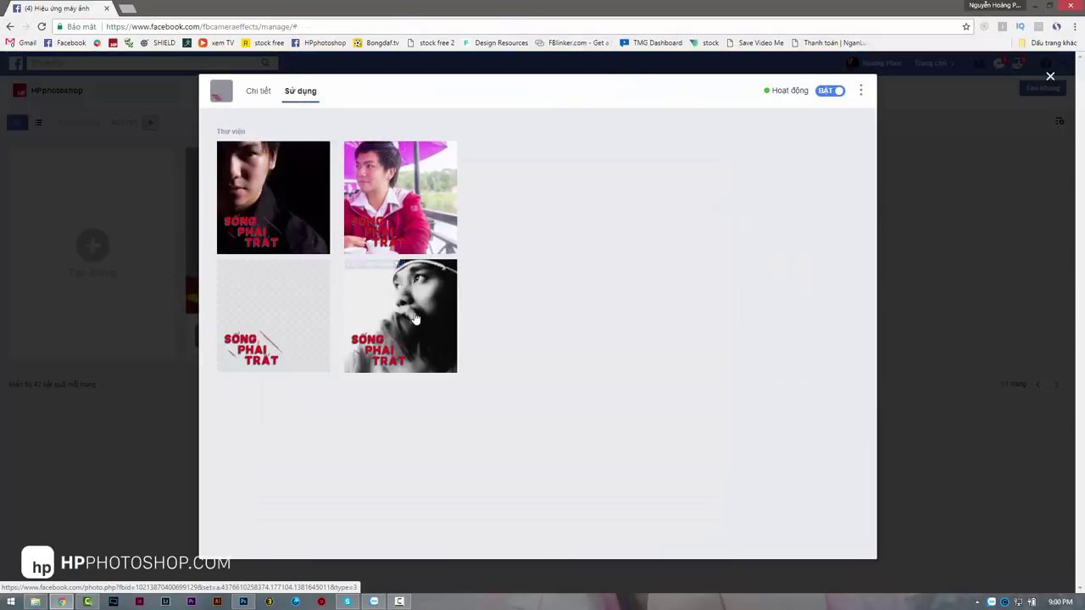
{"action": "left_click", "coordinate": [258, 91]}
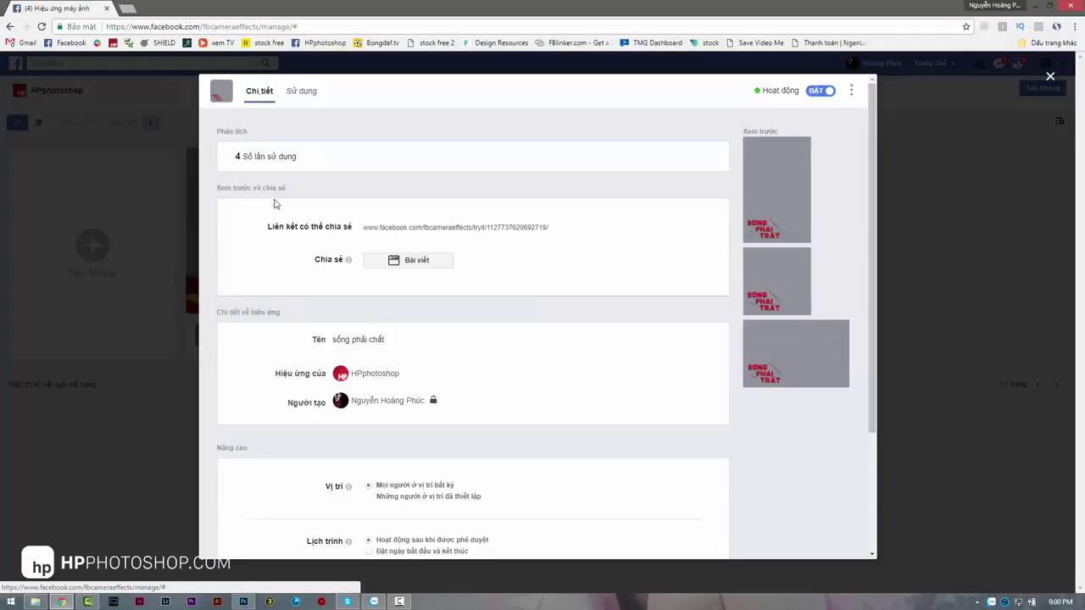
{"action": "scroll", "coordinate": [517, 322], "scroll_direction": "down", "scroll_amount": 2}
{"action": "scroll", "coordinate": [551, 348], "scroll_direction": "up", "scroll_amount": 2}
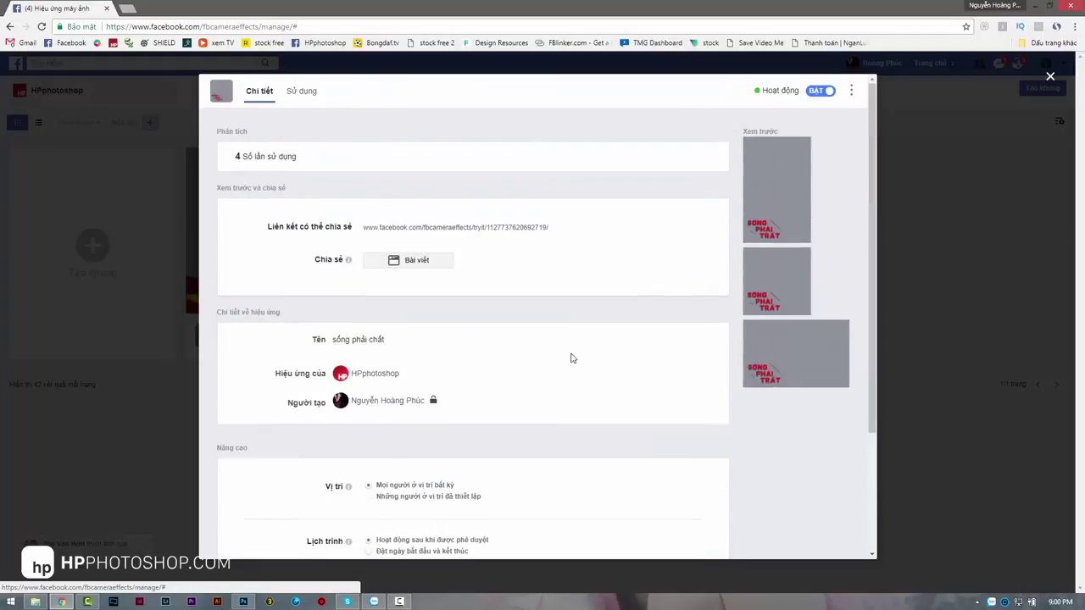
{"action": "left_click", "coordinate": [893, 92]}
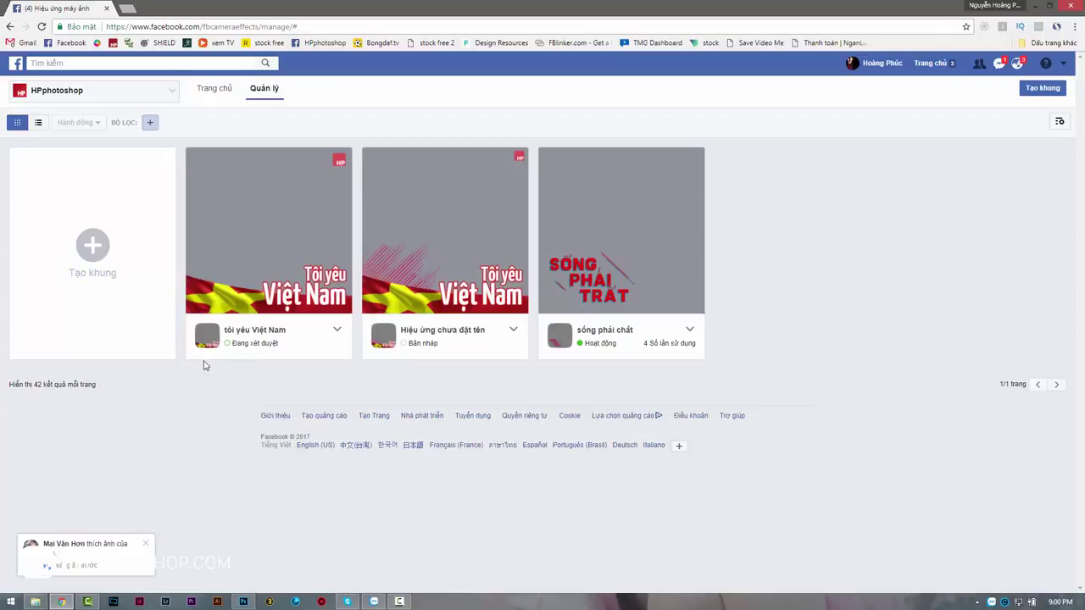
{"action": "mouse_move", "coordinate": [261, 302]}
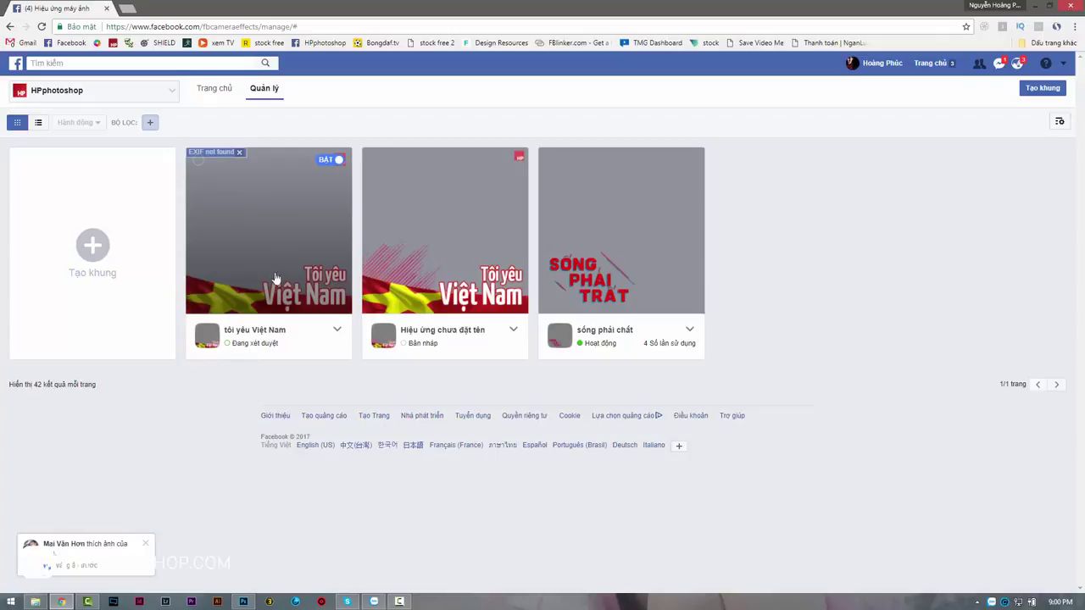